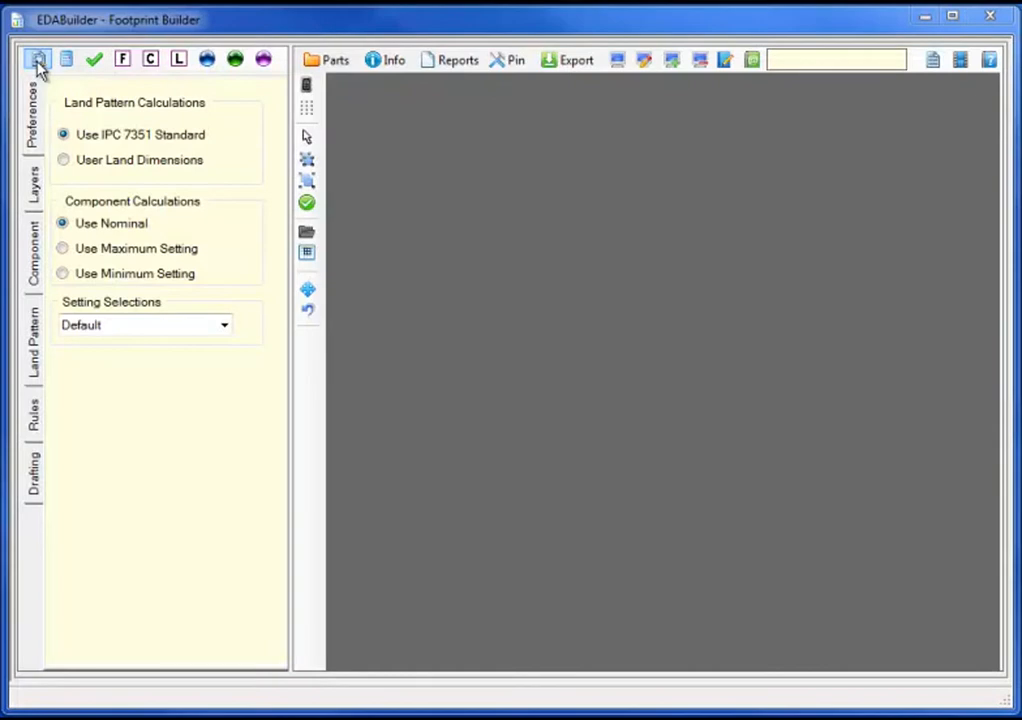
Step: Browse the connector templates and load D_Micro_RightAngle as a new footprint
click(38, 61)
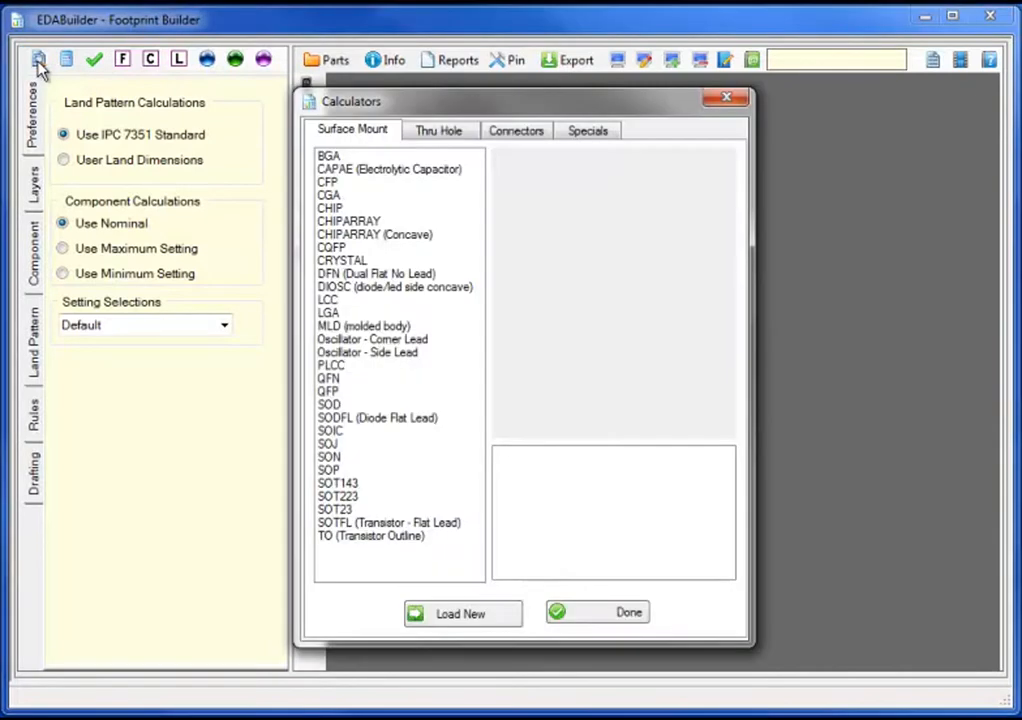
click(525, 135)
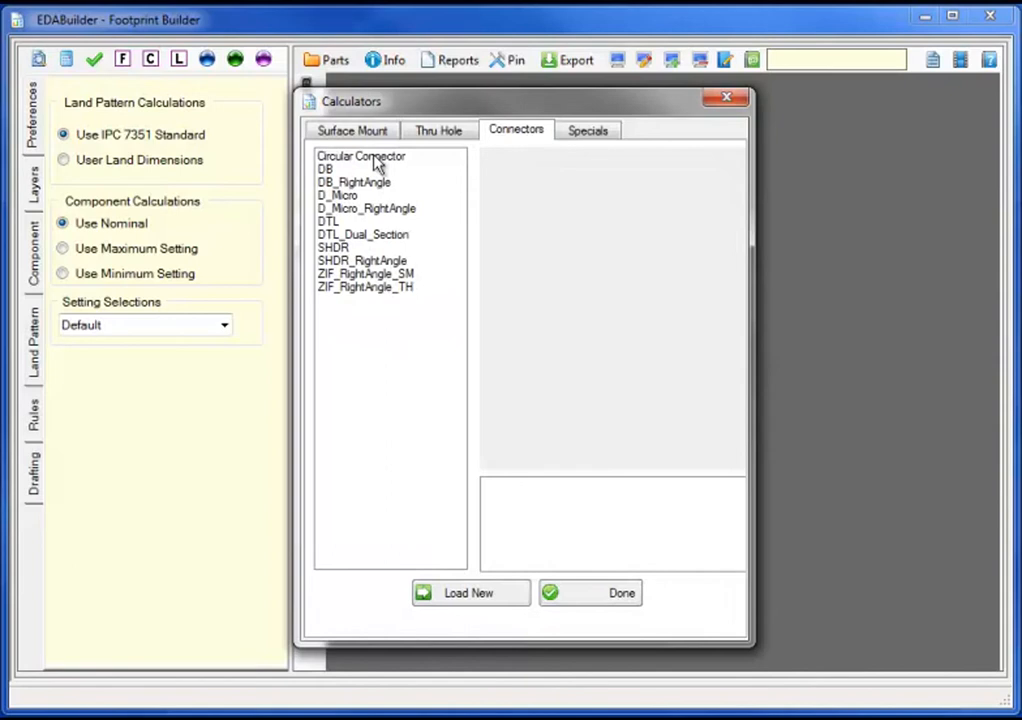
click(376, 160)
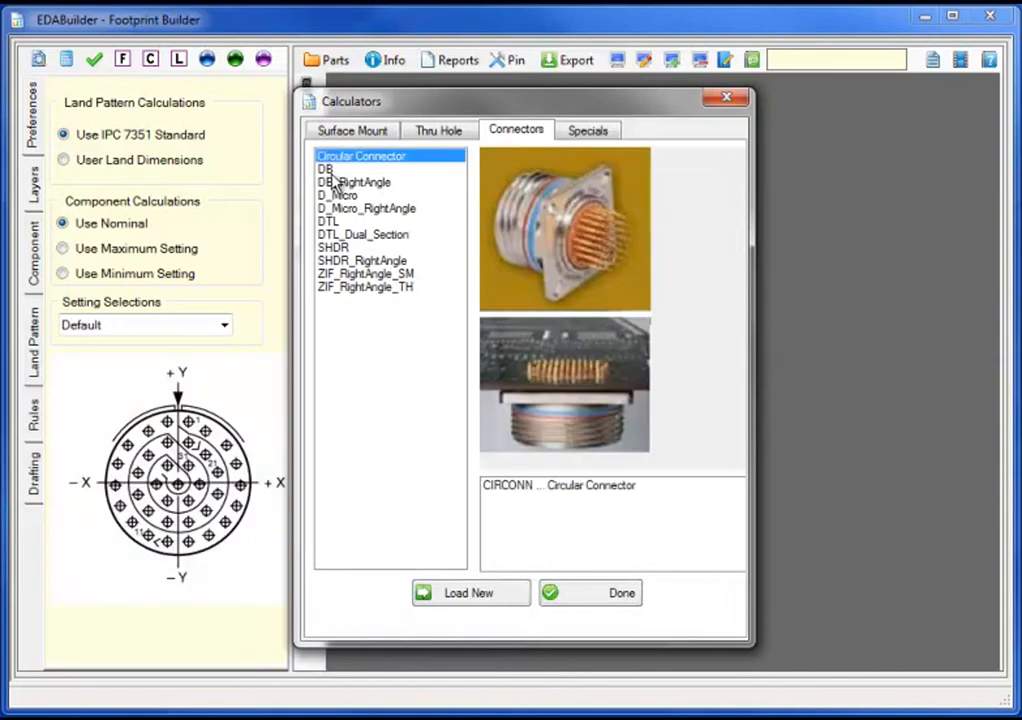
click(340, 182)
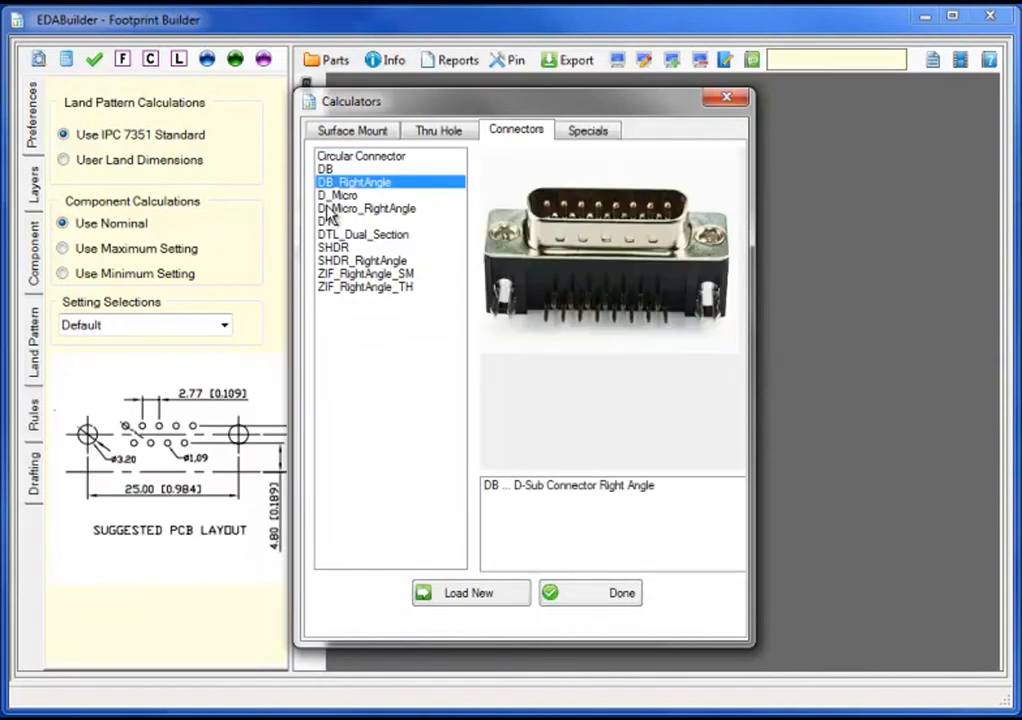
click(330, 209)
click(345, 234)
click(345, 260)
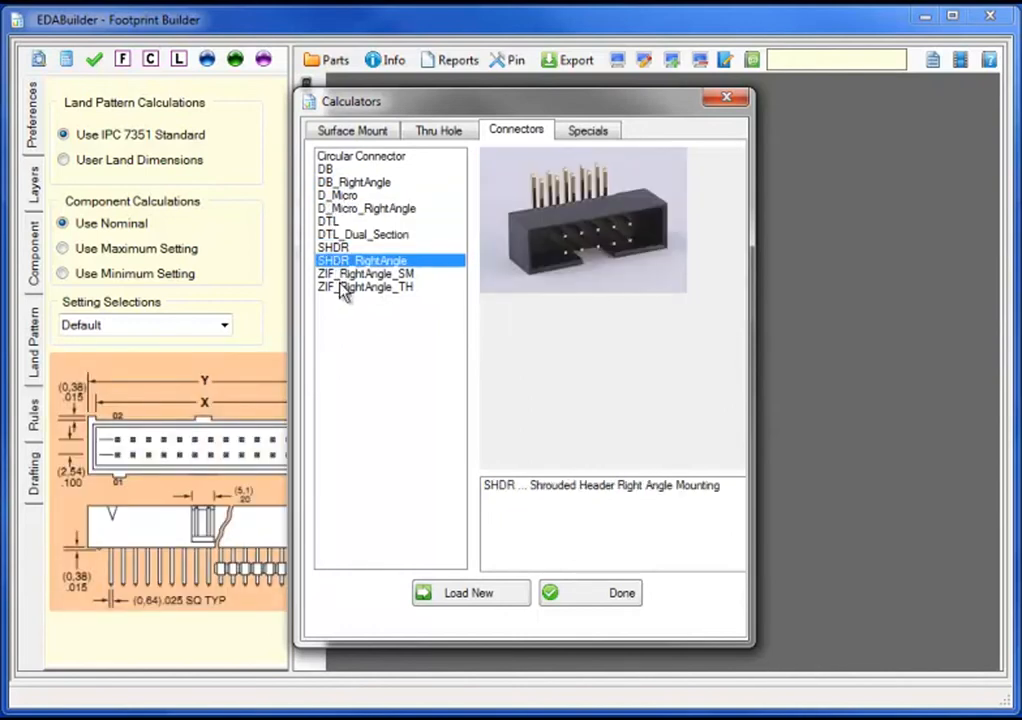
click(343, 288)
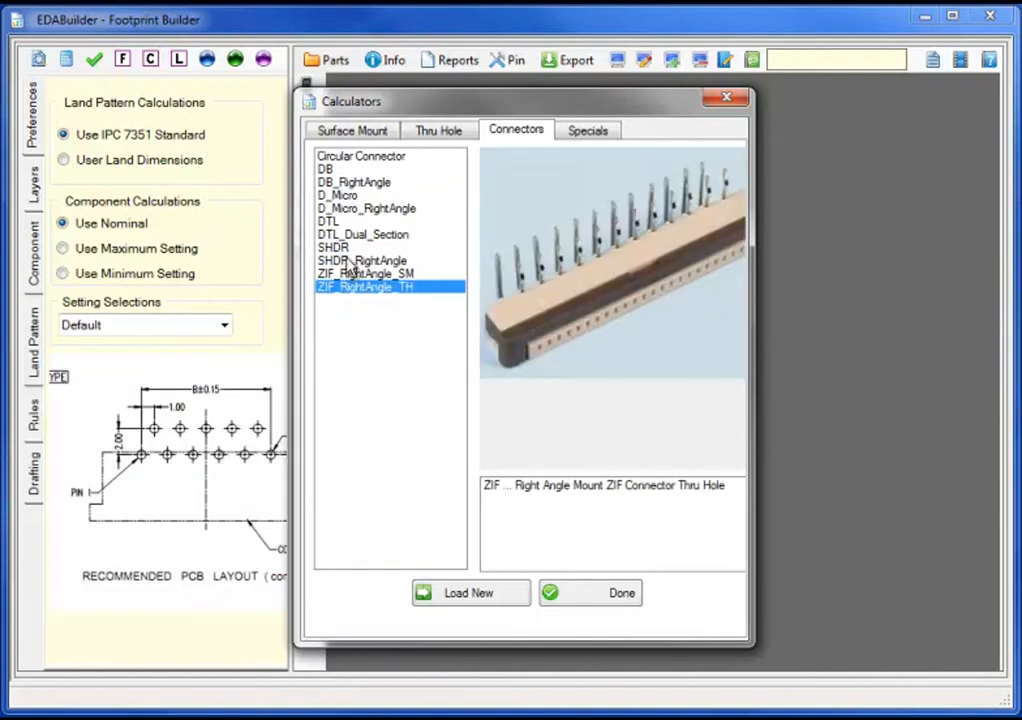
click(340, 209)
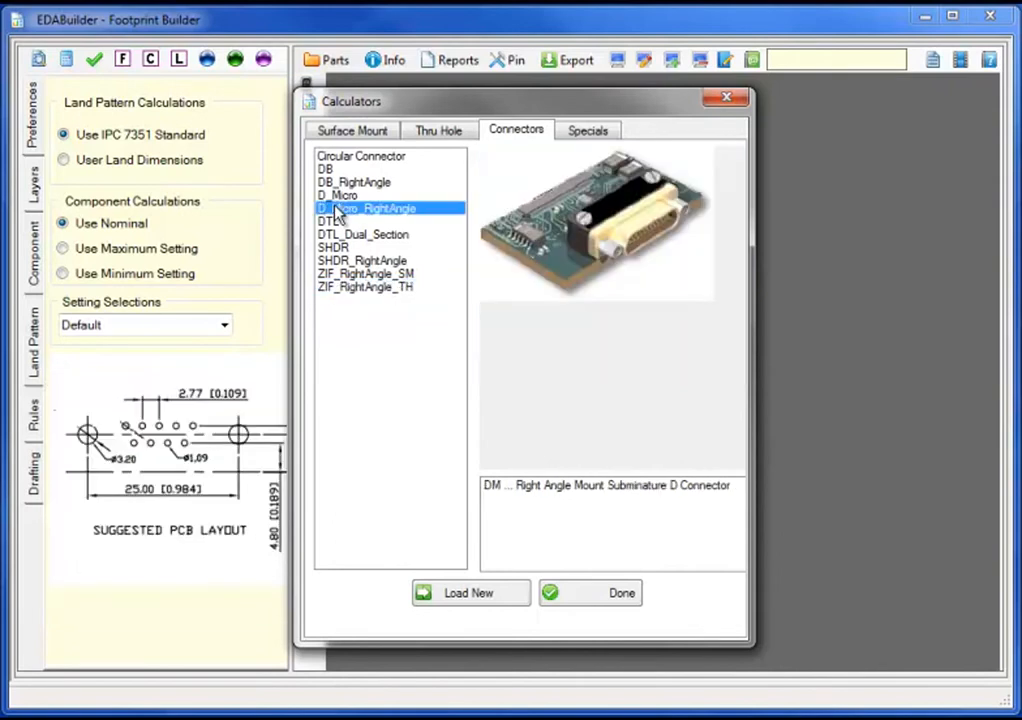
click(447, 594)
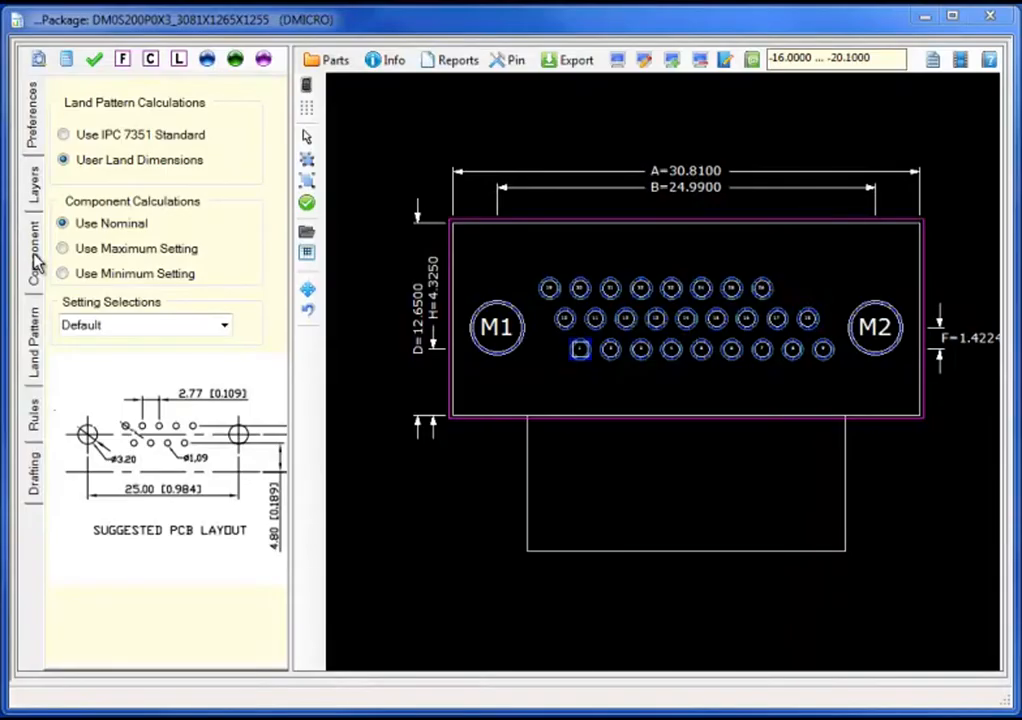
Step: Show the component's pin and dimension parameters
click(36, 258)
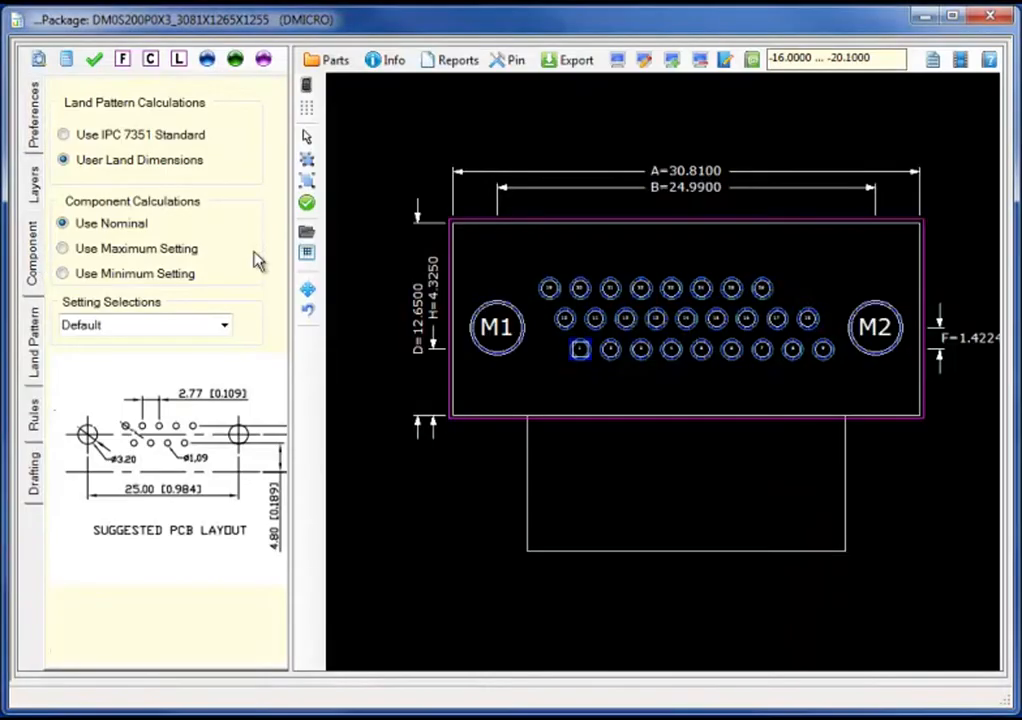
Step: Set the footprint to four pin rows with 9 pins in rows 3 and 4
click(256, 257)
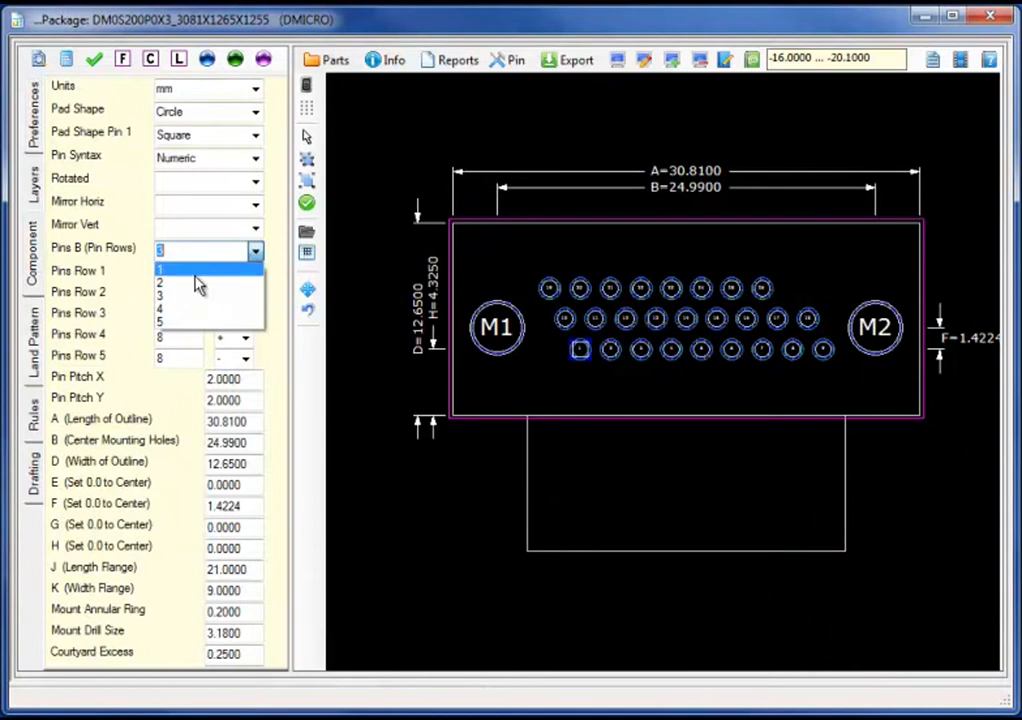
click(175, 311)
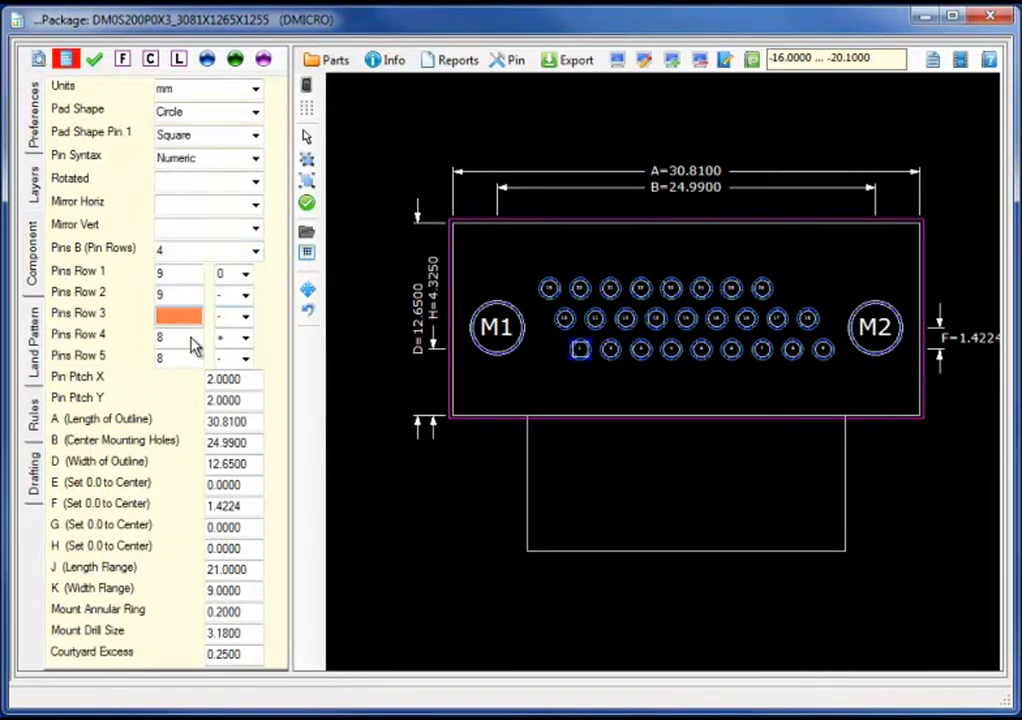
text(9)
click(190, 337)
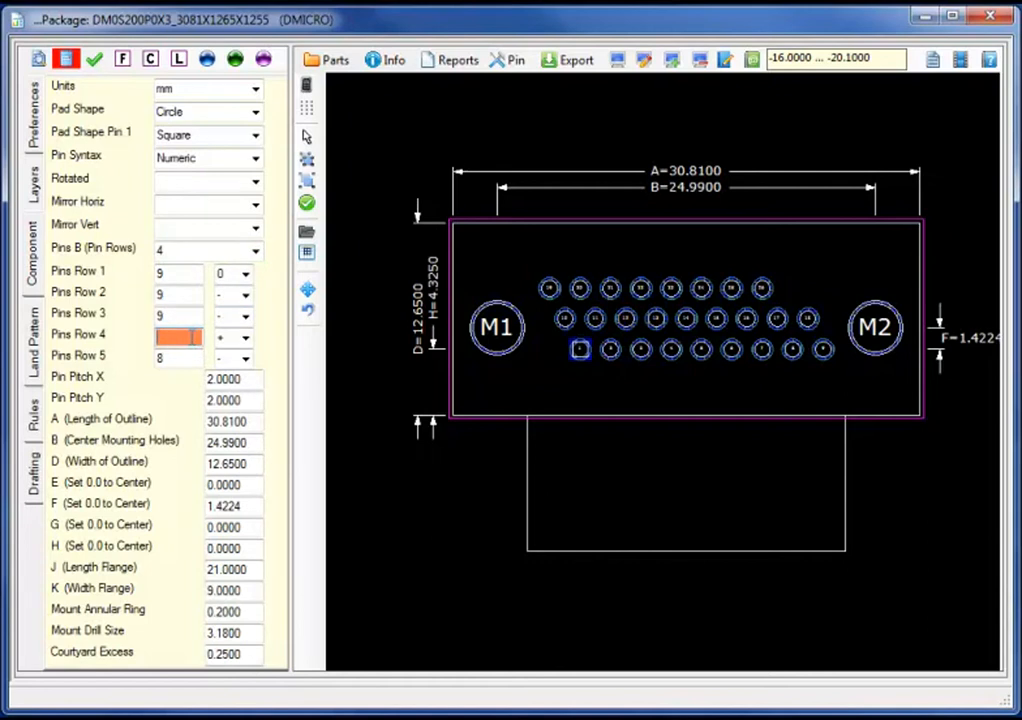
text(9)
Step: Give row 3 a + offset, clear row 4's offset, and recalculate
click(246, 316)
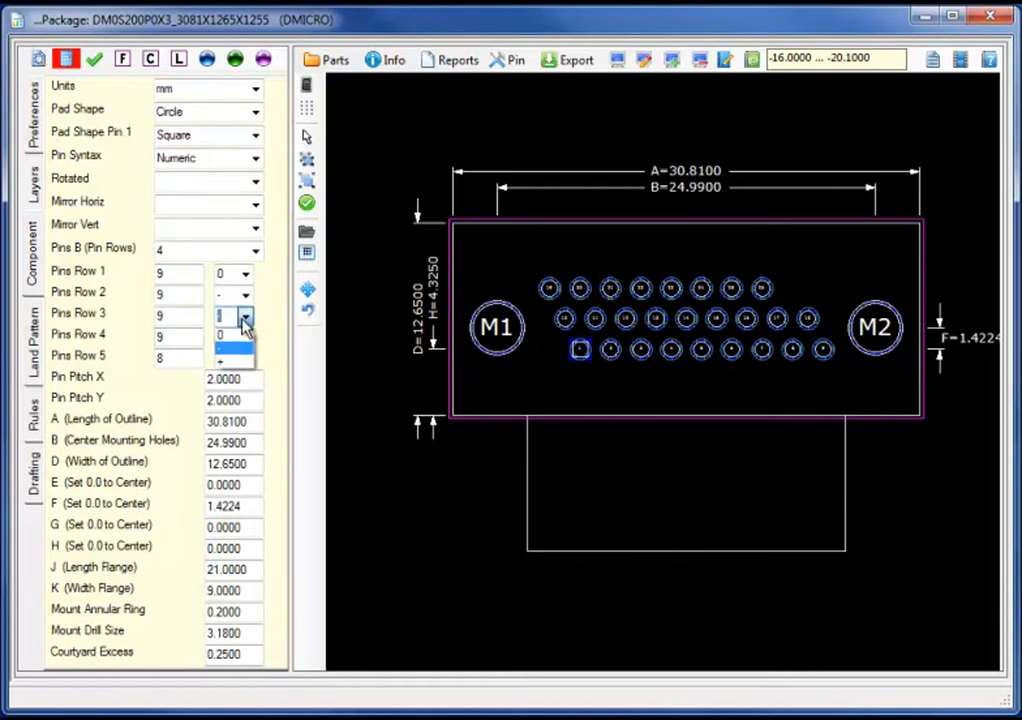
click(226, 360)
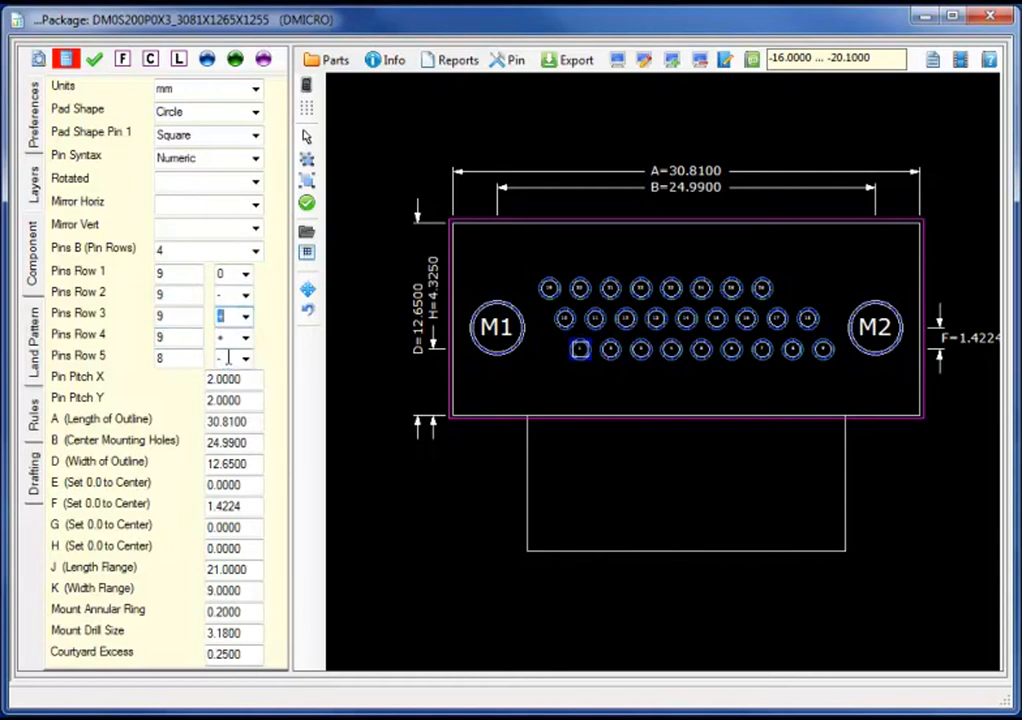
click(246, 337)
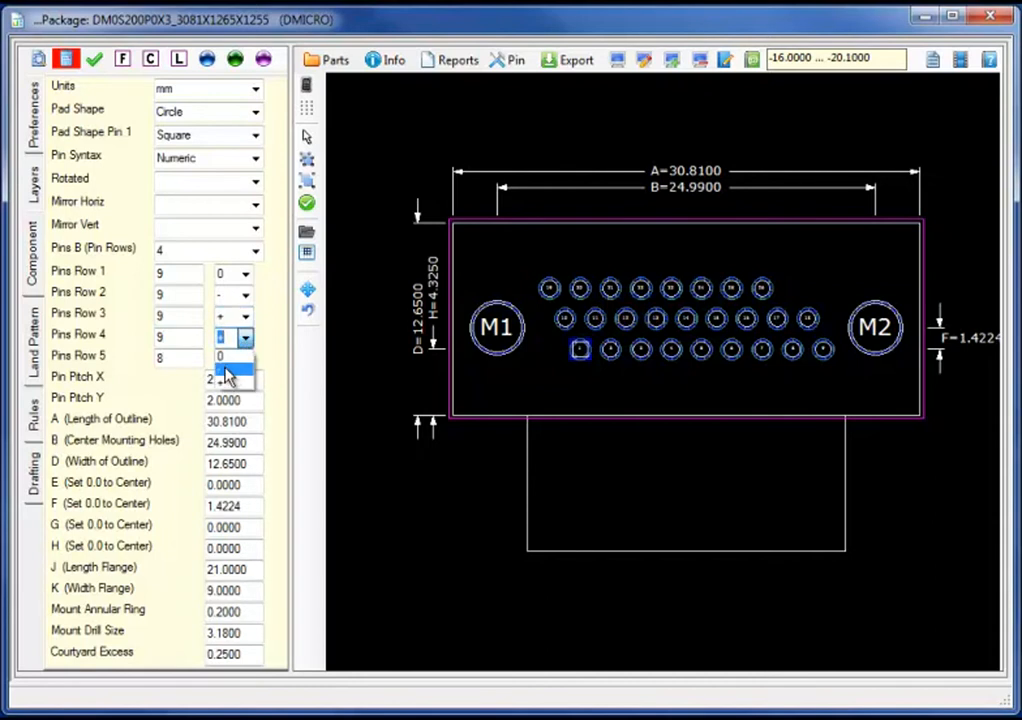
click(226, 370)
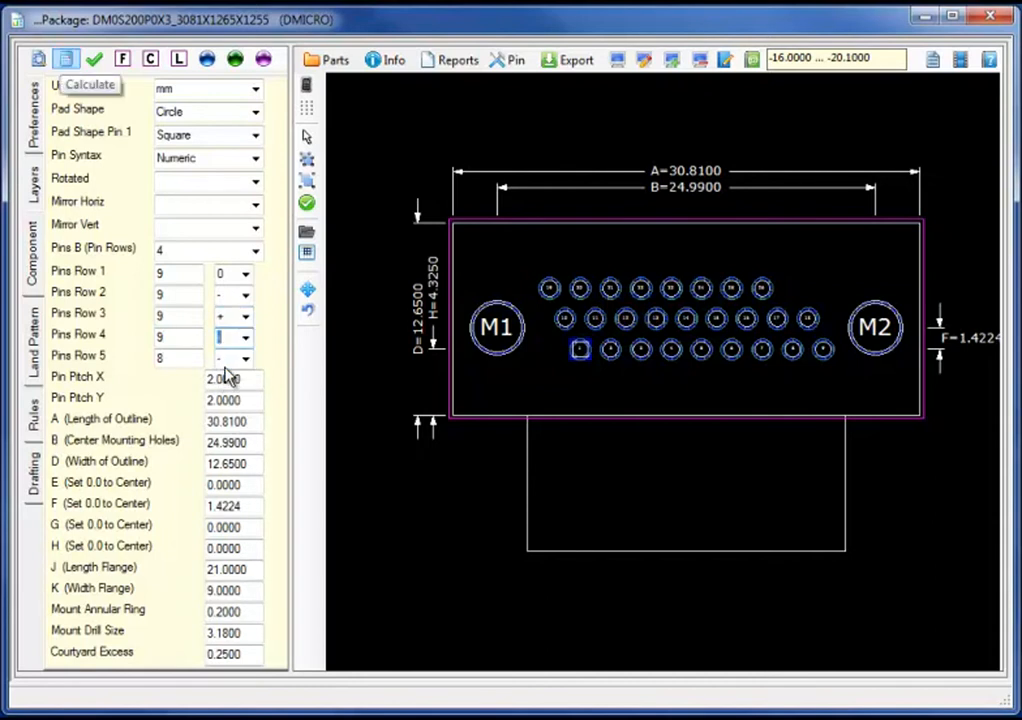
click(66, 59)
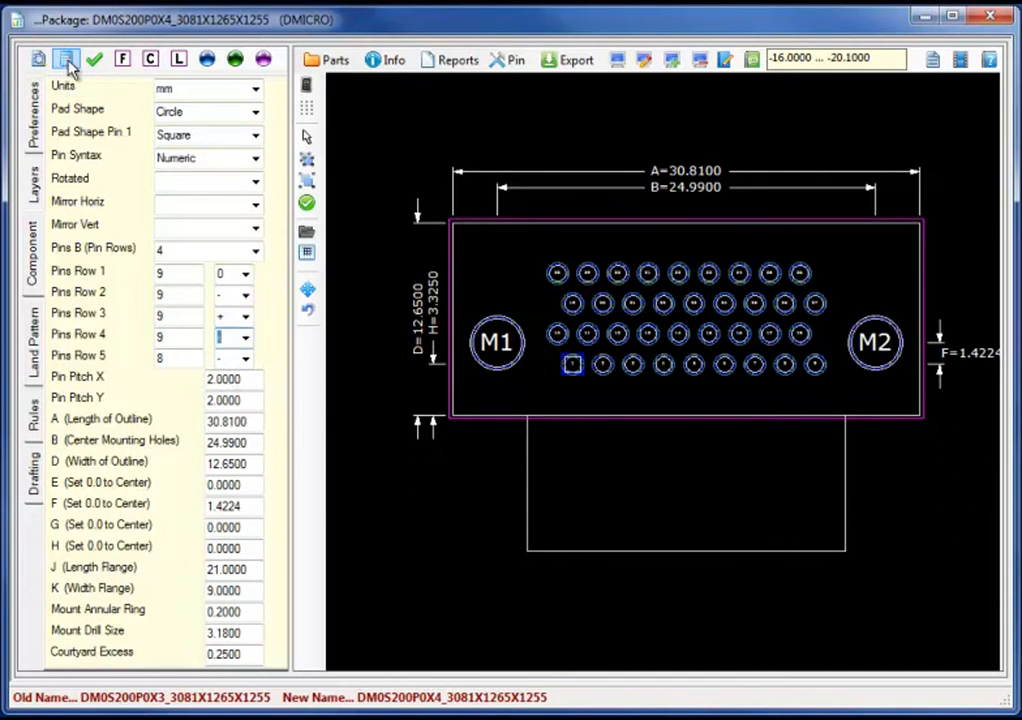
Step: Set pin pitch to 2.54 X and 1.905 Y, recalculate, and enter 37.6 for spacing B
double_click(240, 380)
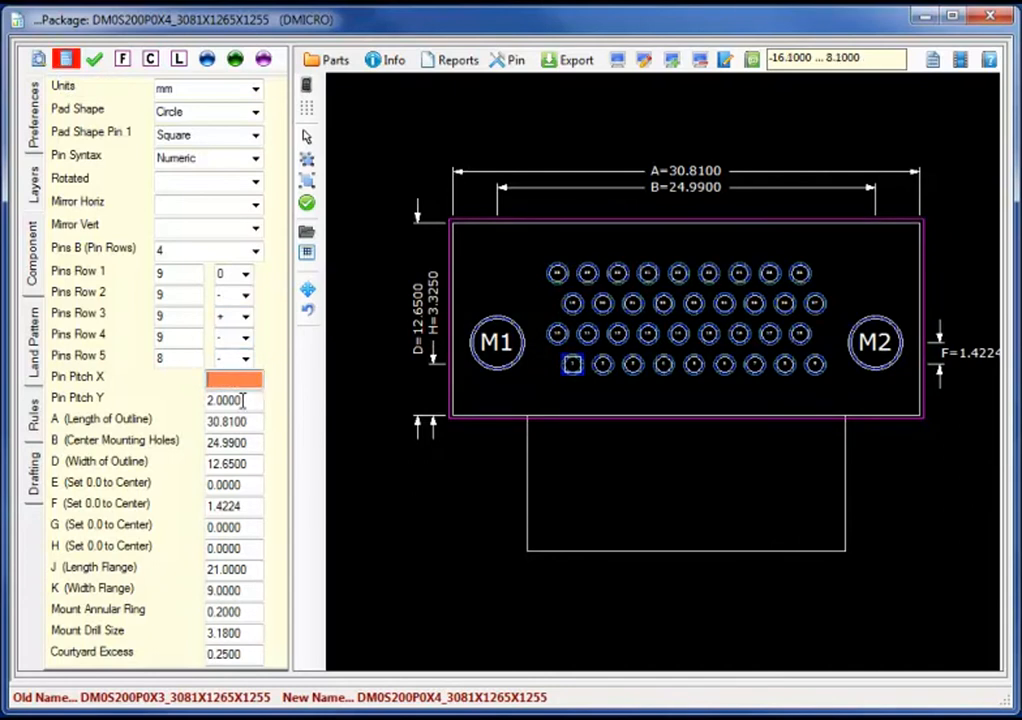
text(2.54)
click(243, 400)
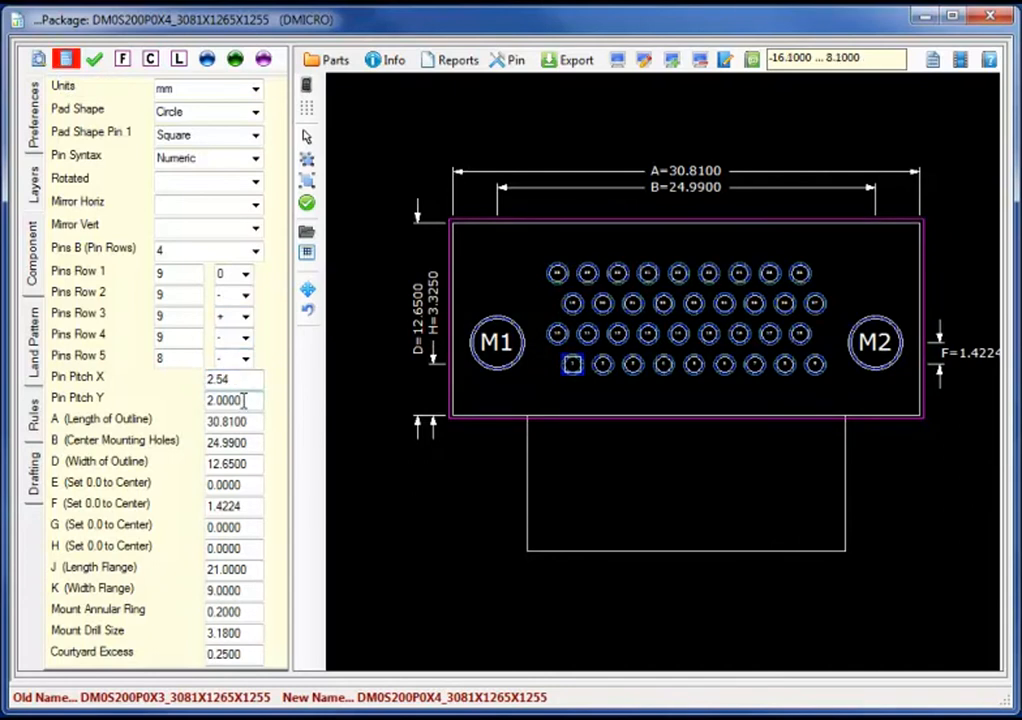
double_click(243, 400)
text(1.905)
click(64, 61)
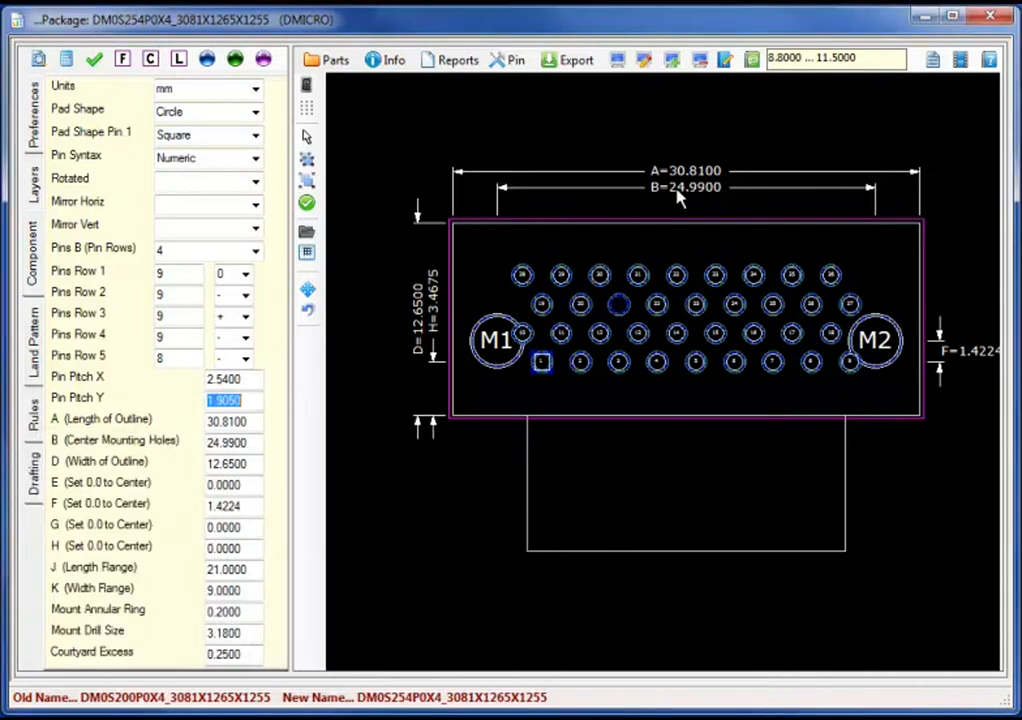
double_click(683, 188)
text(37.6)
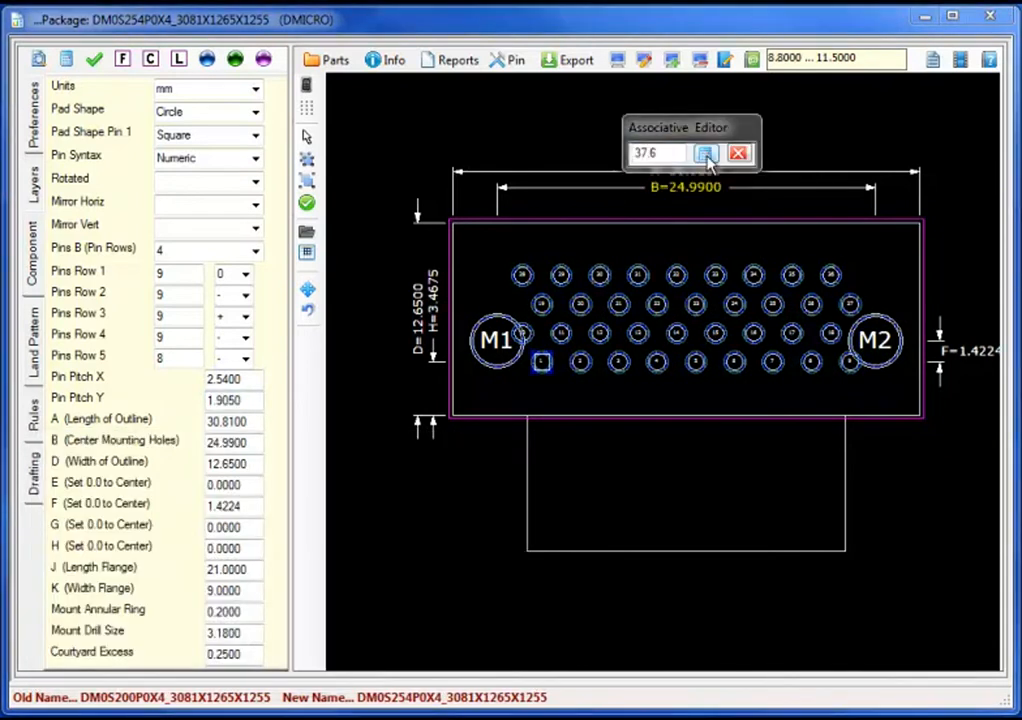
Step: Apply B = 37.6, outline length A = 43.6 and mounting-hole offset F = 1.905
click(705, 154)
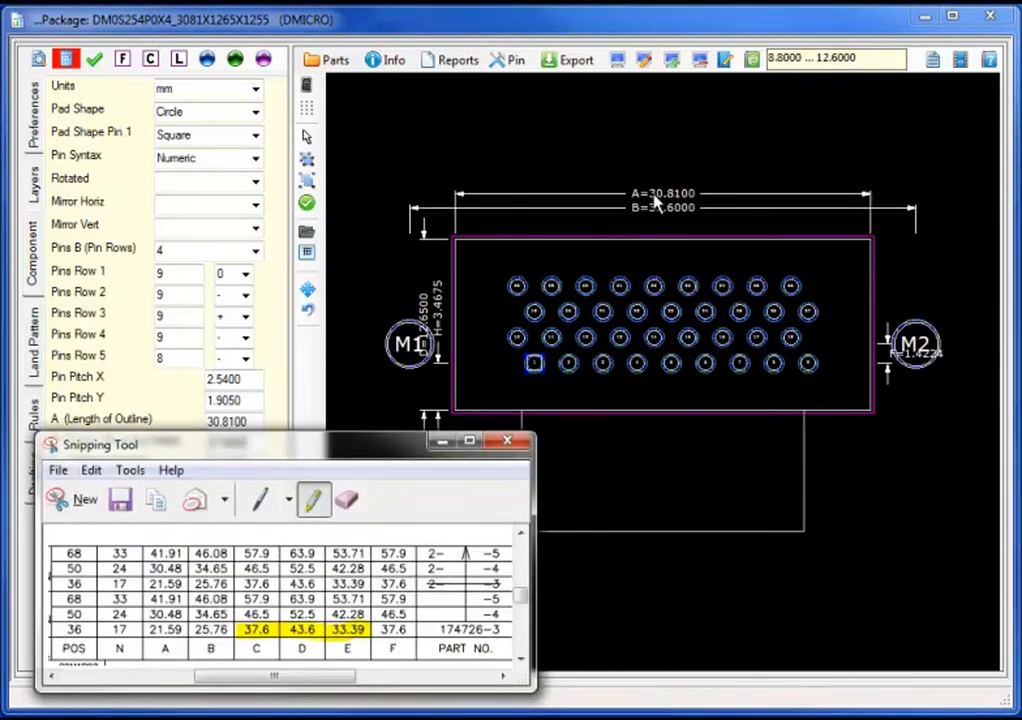
double_click(655, 196)
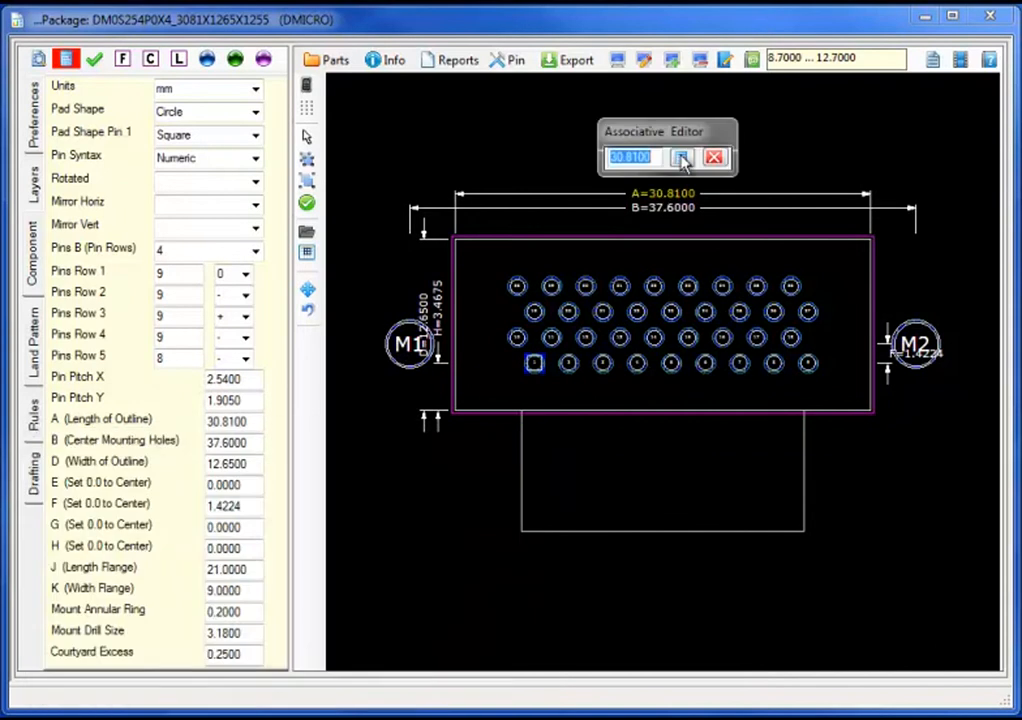
text(43.6)
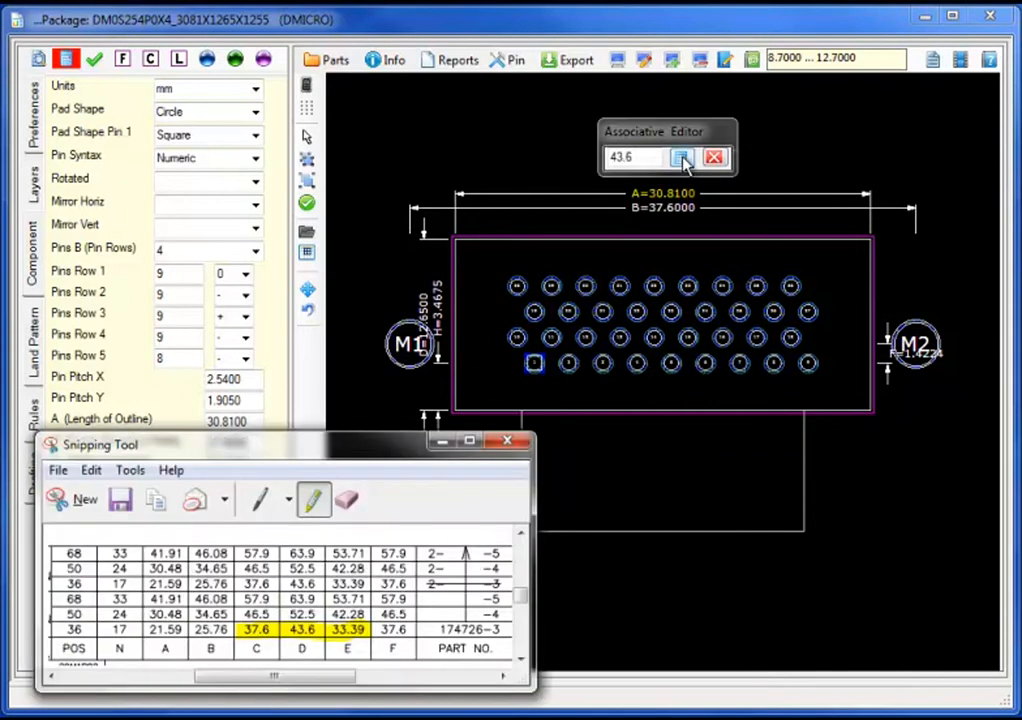
click(681, 158)
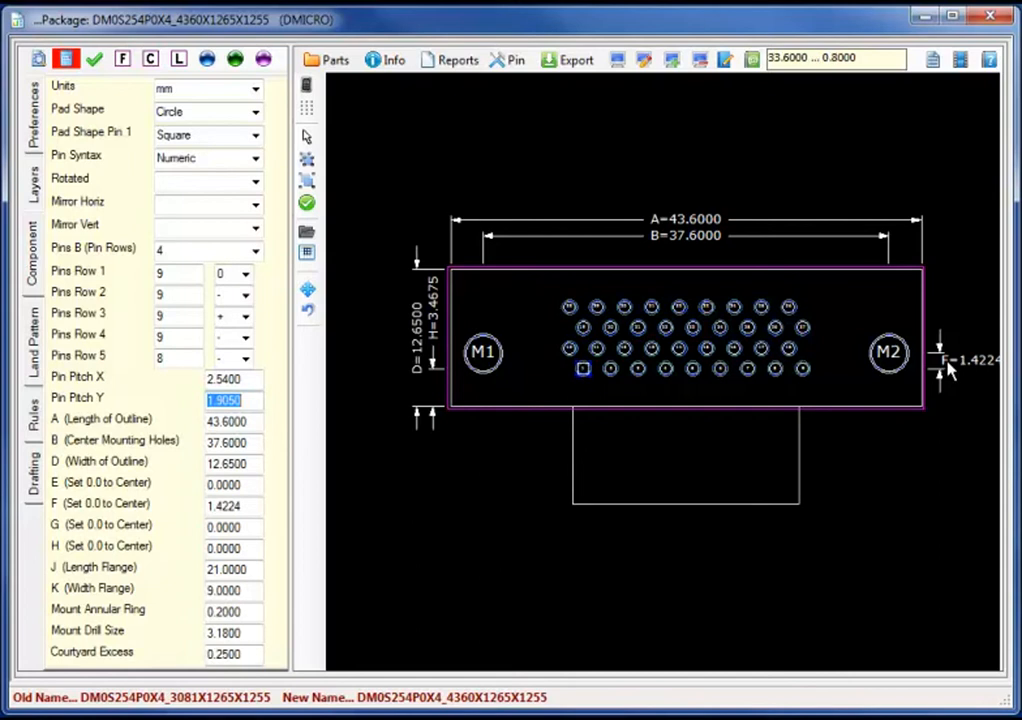
double_click(950, 365)
text(1.905)
click(976, 327)
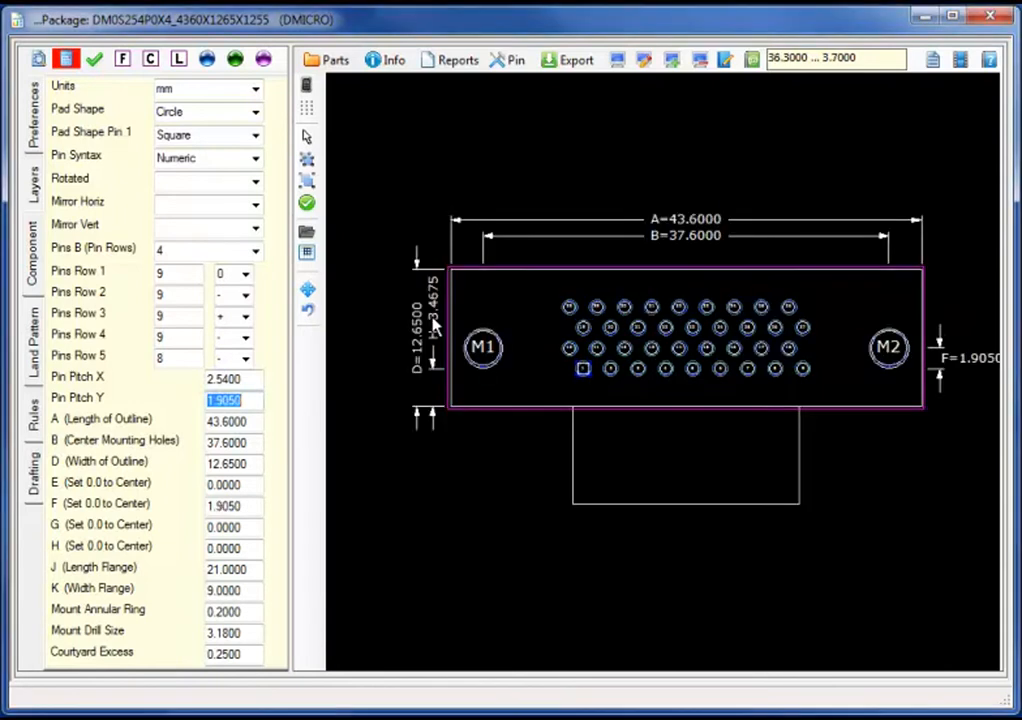
Step: Set H offset and flange width K to 5.0 and recalculate
click(433, 326)
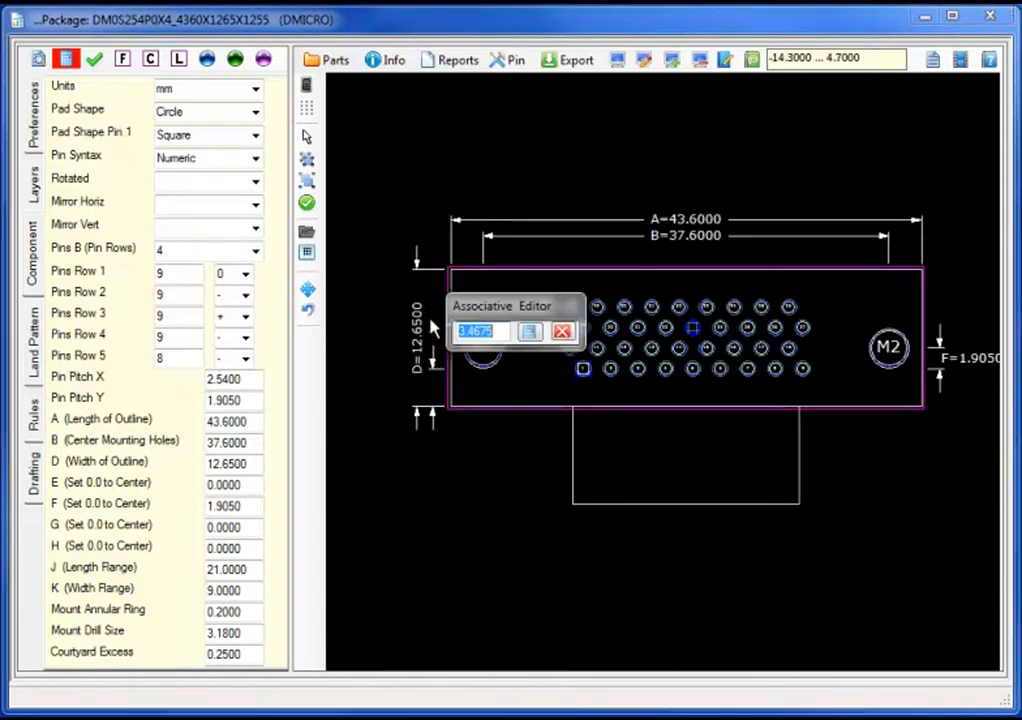
click(502, 331)
key(BackSpace)
key(BackSpace)
key(BackSpace)
key(BackSpace)
text(71)
key(Return)
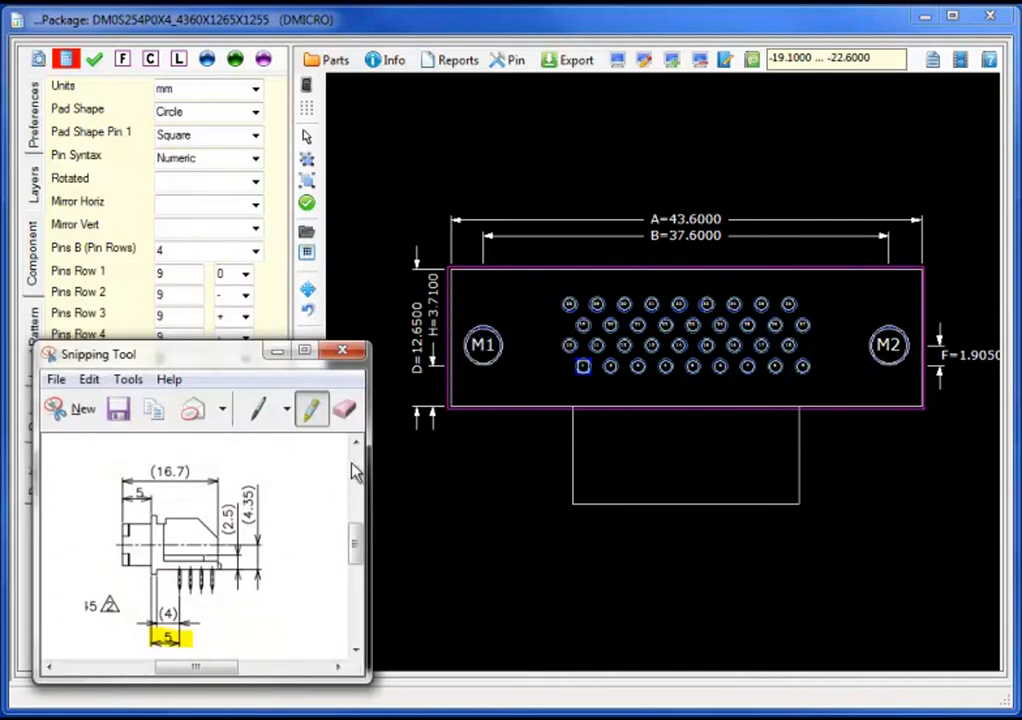
click(436, 330)
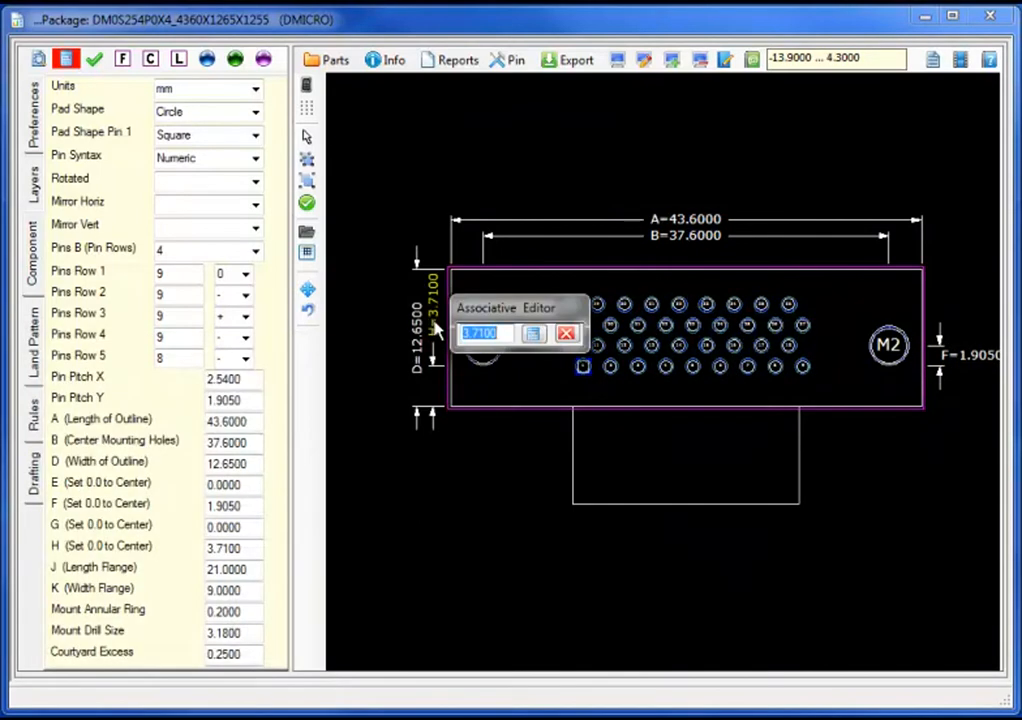
text(5)
key(Return)
text(5.0)
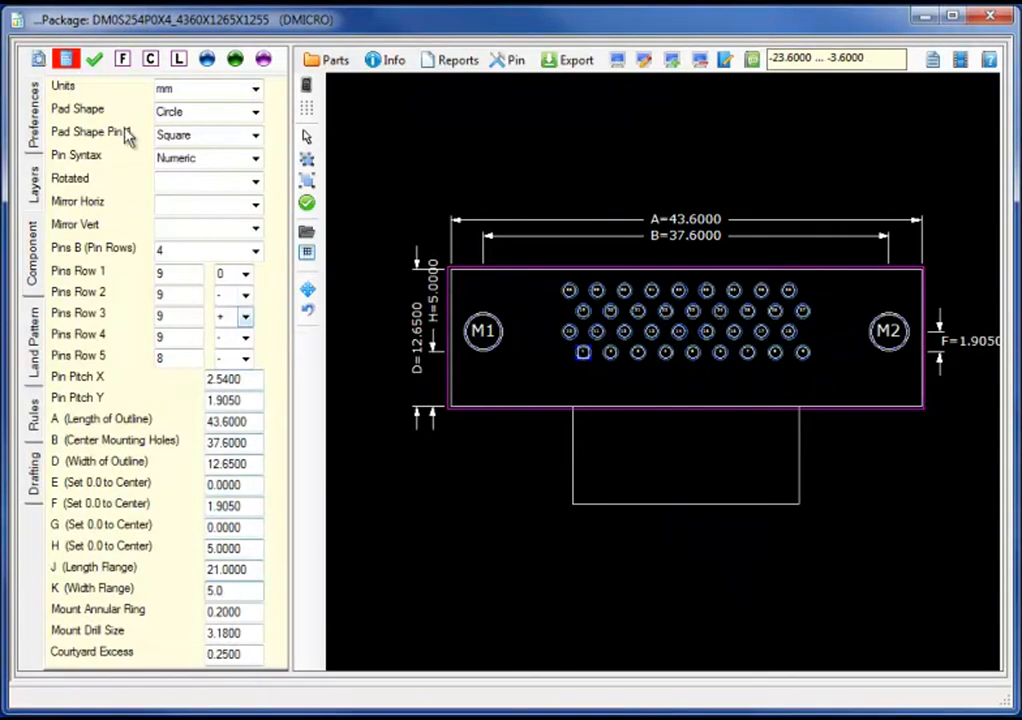
click(66, 62)
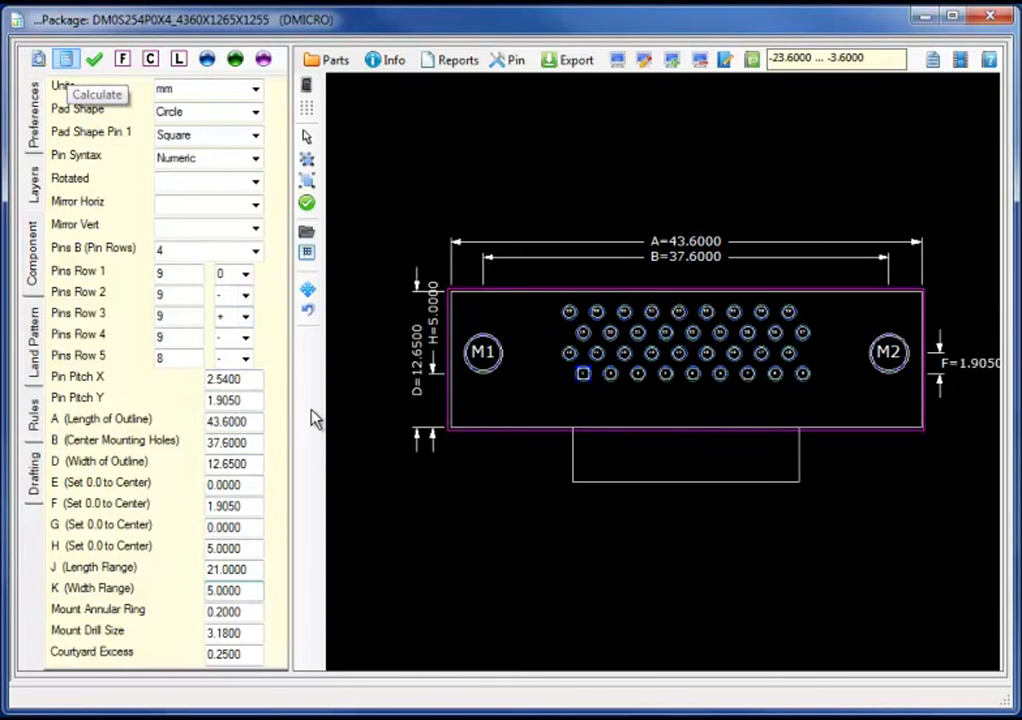
Step: Mark the dimensions on the datasheet snip and set outline width D to 11.7
key(alt+Tab)
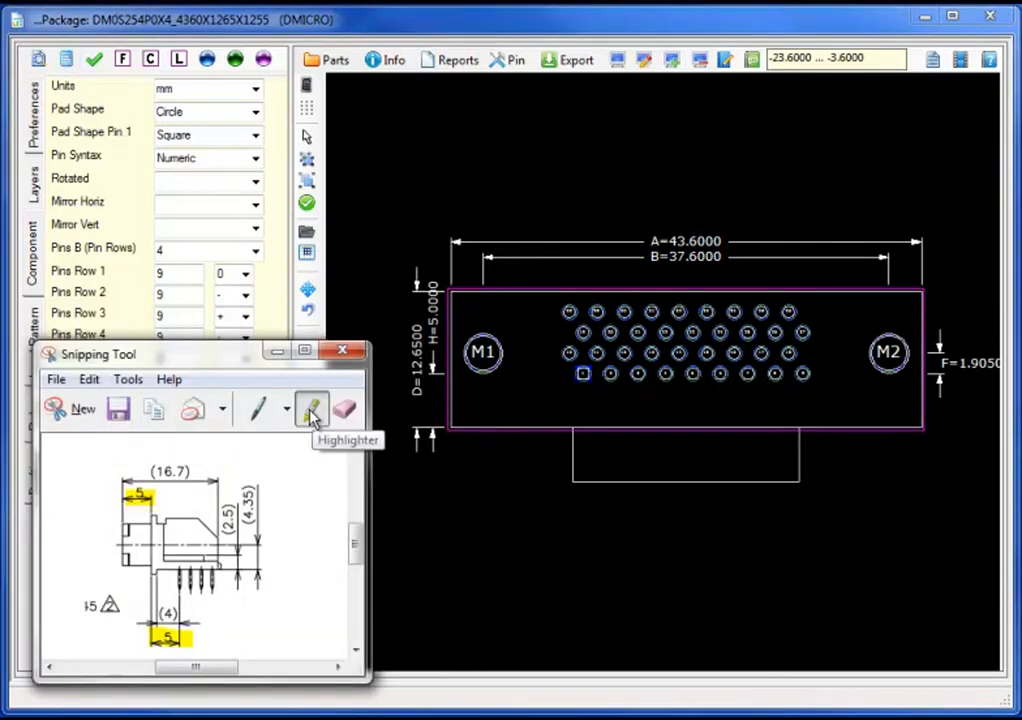
drag(150, 470, 215, 470)
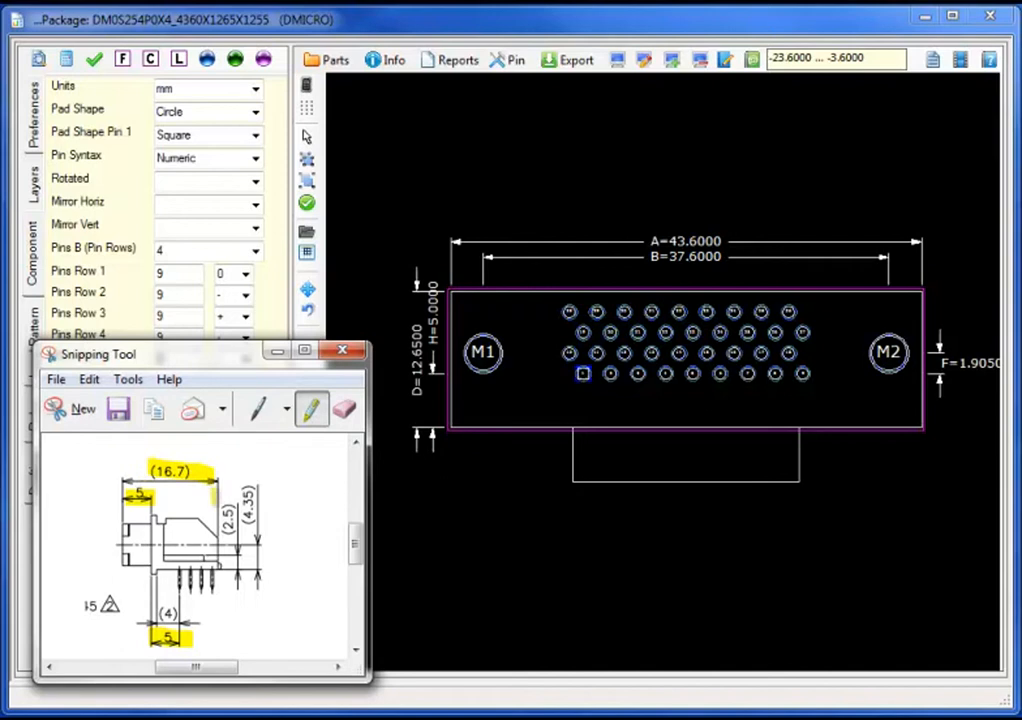
double_click(417, 378)
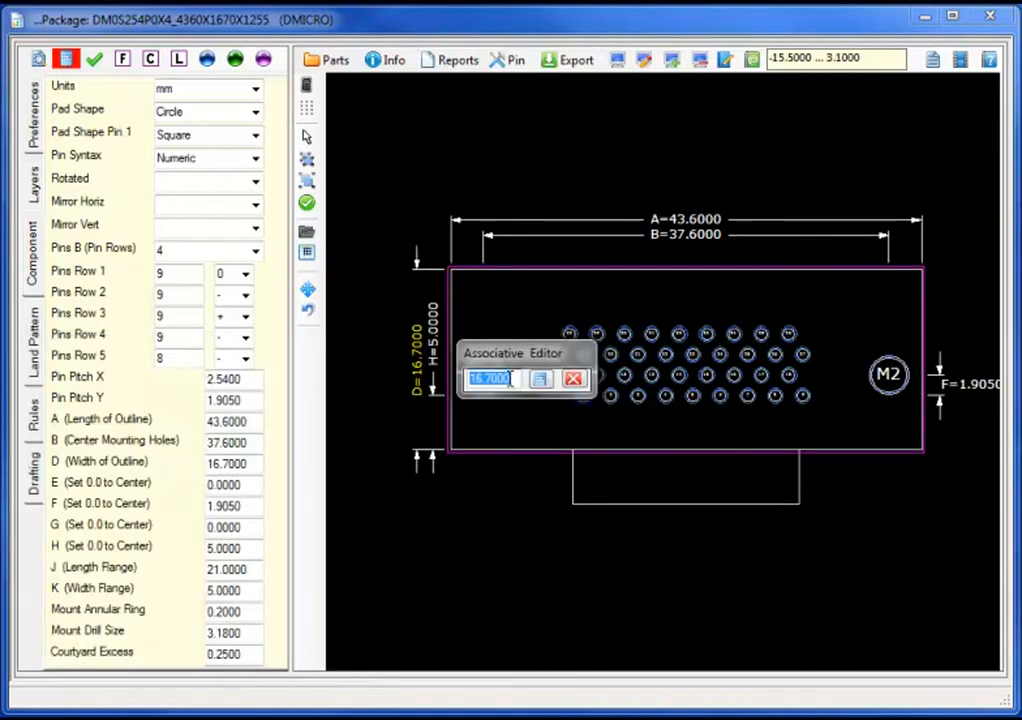
click(540, 379)
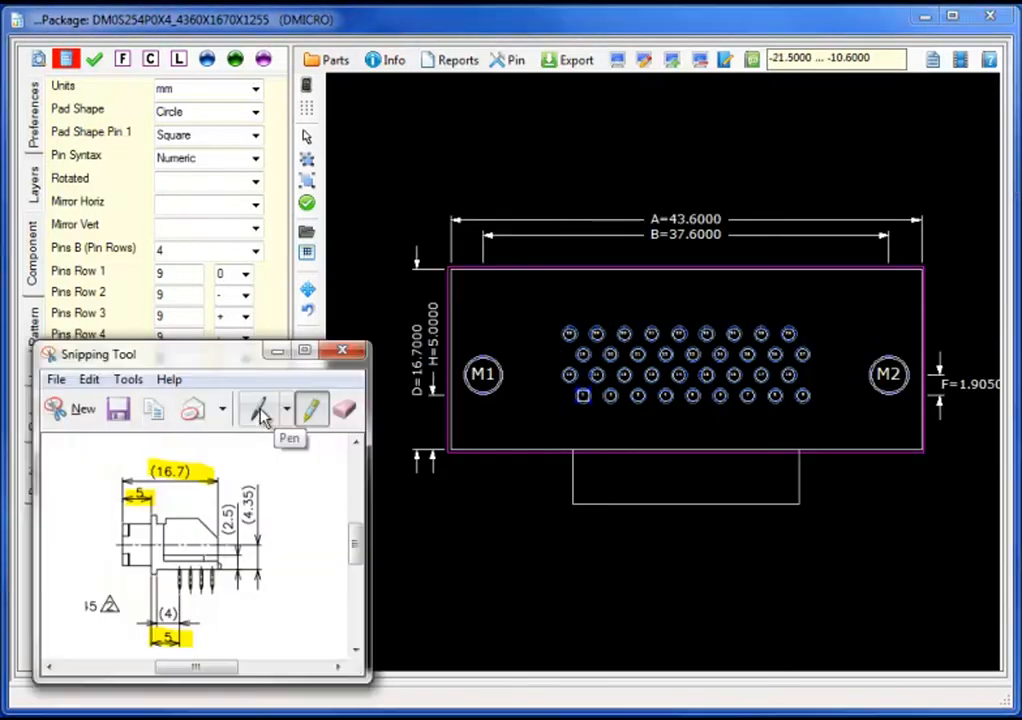
click(262, 417)
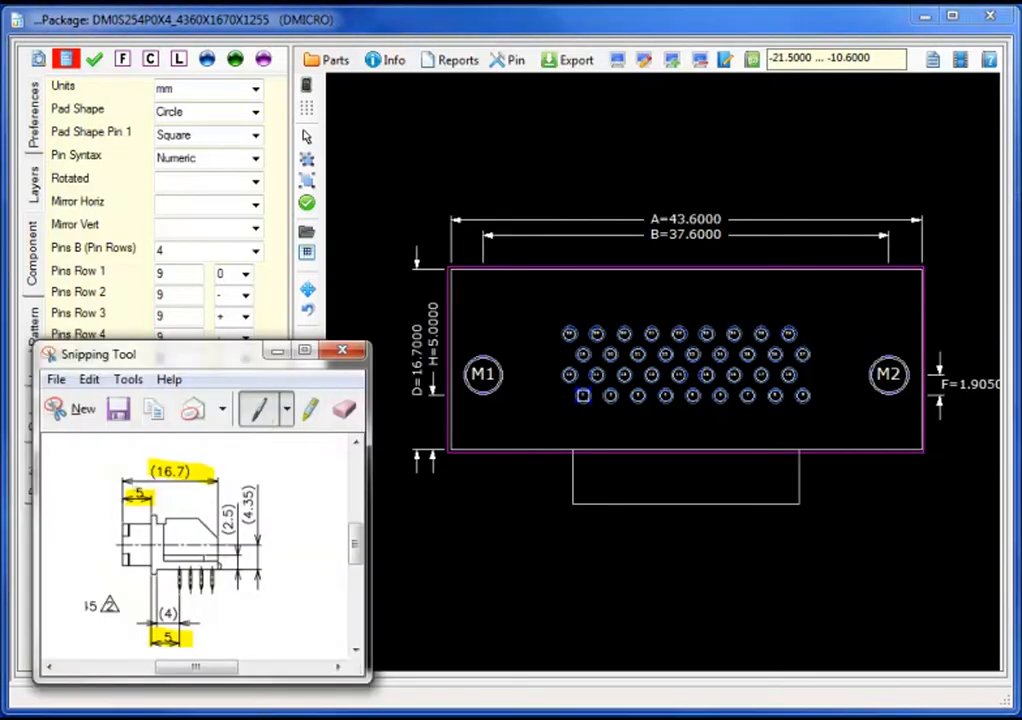
mouse_move(140, 474)
mouse_down()
mouse_move(117, 474)
mouse_move(100, 508)
mouse_move(158, 514)
mouse_move(145, 470)
mouse_up()
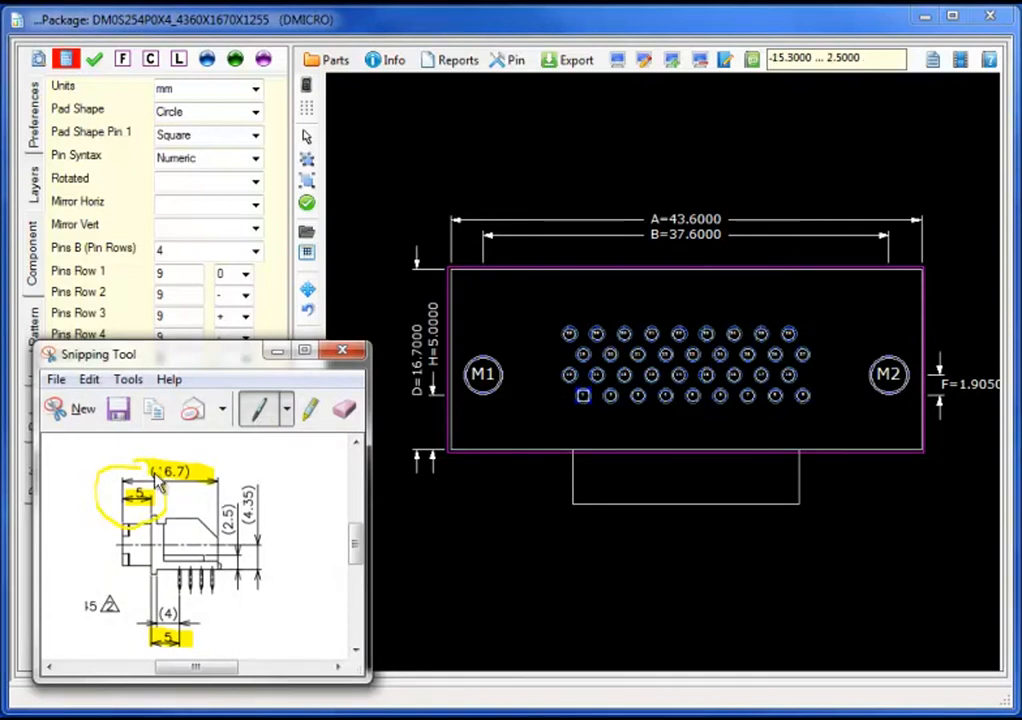
click(422, 370)
click(491, 380)
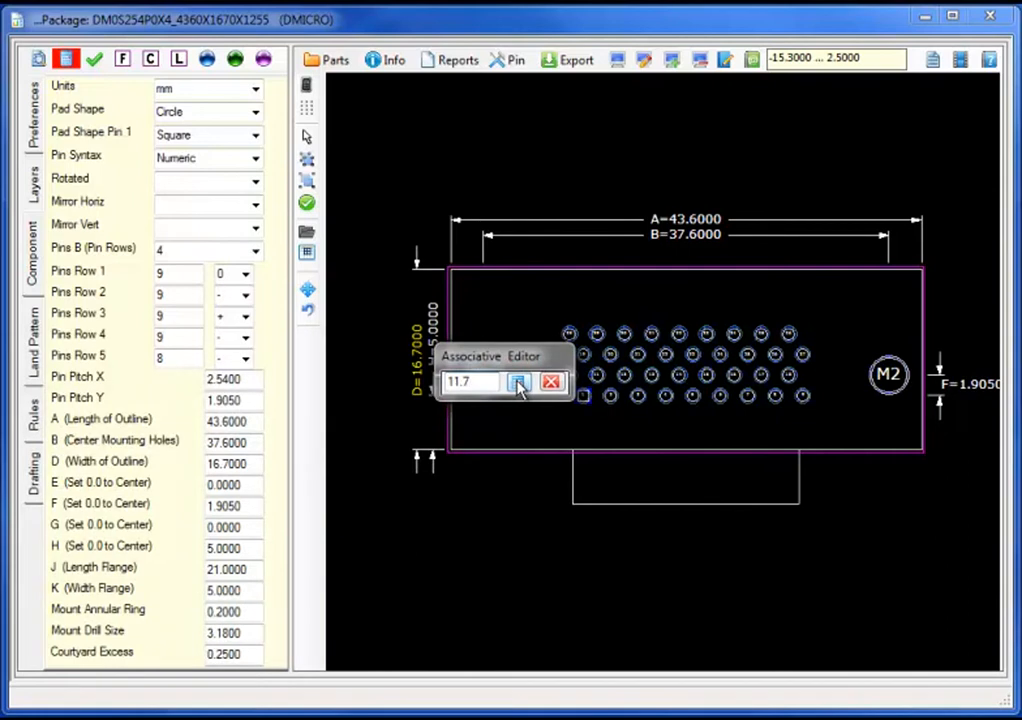
click(517, 383)
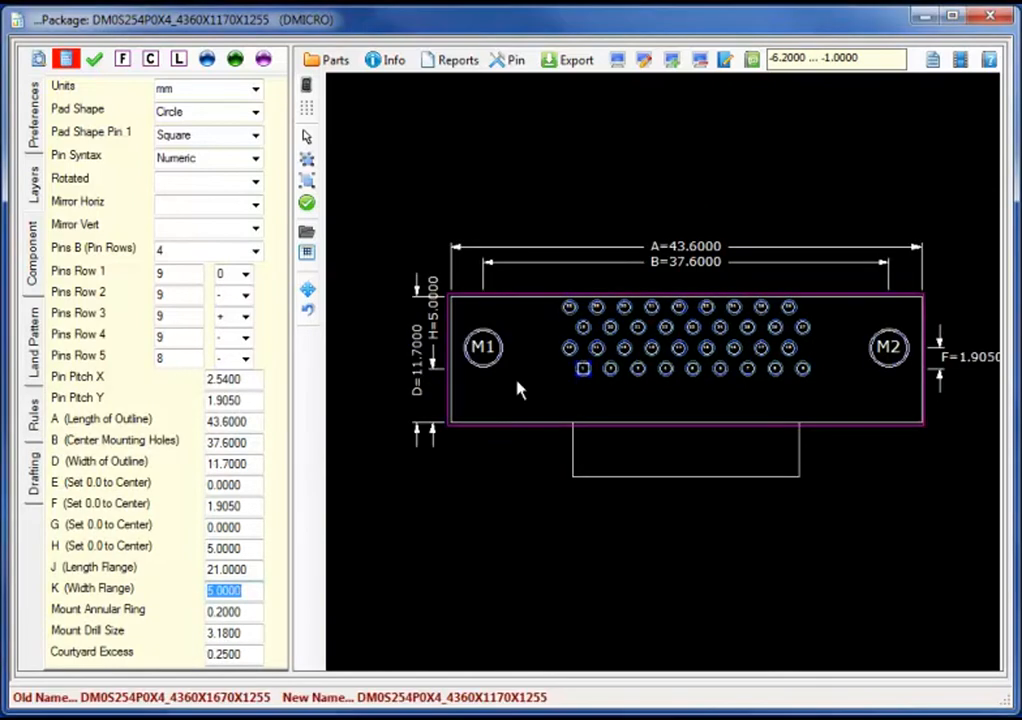
Step: Set flange length J to 33.39 and recalculate
click(253, 569)
key(BackSpace)
key(BackSpace)
key(BackSpace)
key(BackSpace)
key(BackSpace)
key(BackSpace)
key(BackSpace)
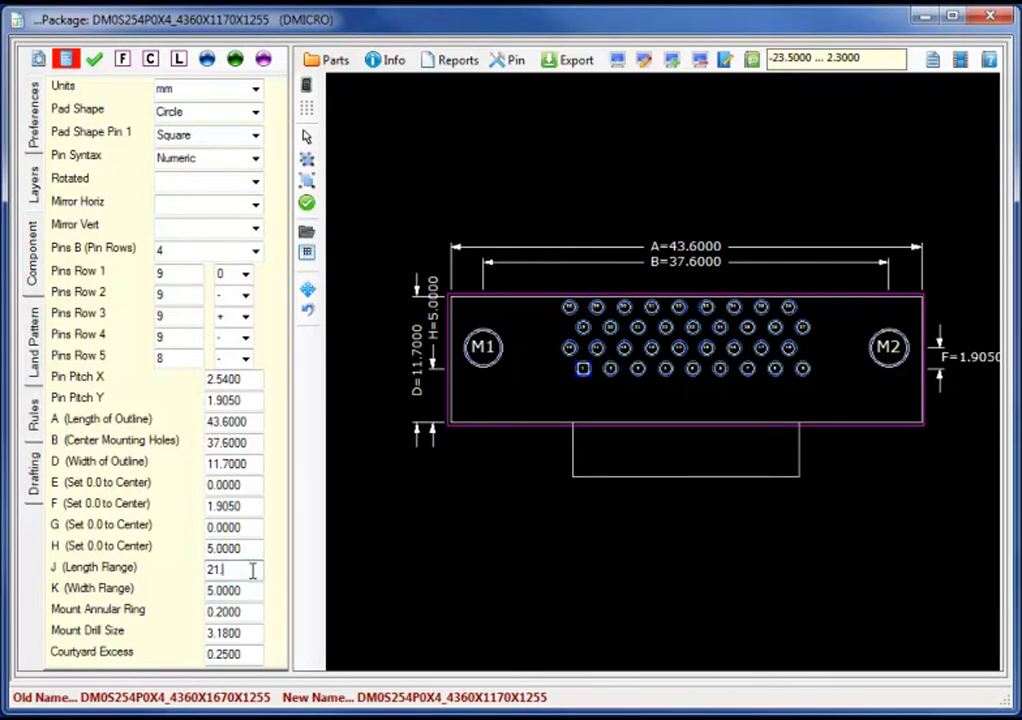
text(33.39)
click(66, 61)
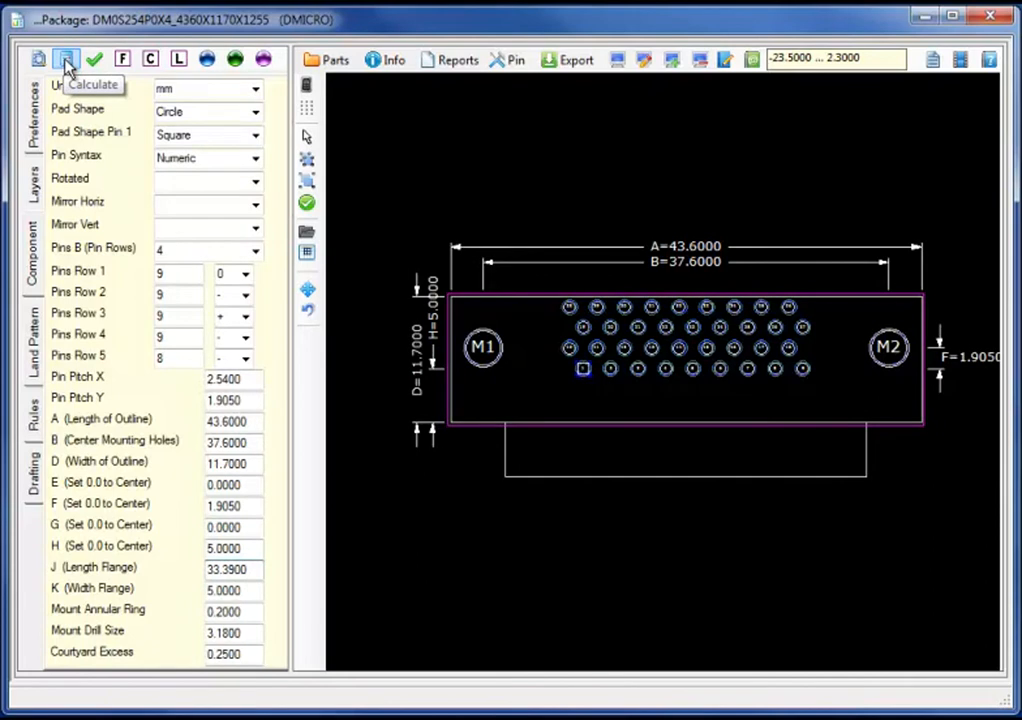
Step: Load c-0174726-03-j-2d.dxf as a drawing overlay
click(308, 233)
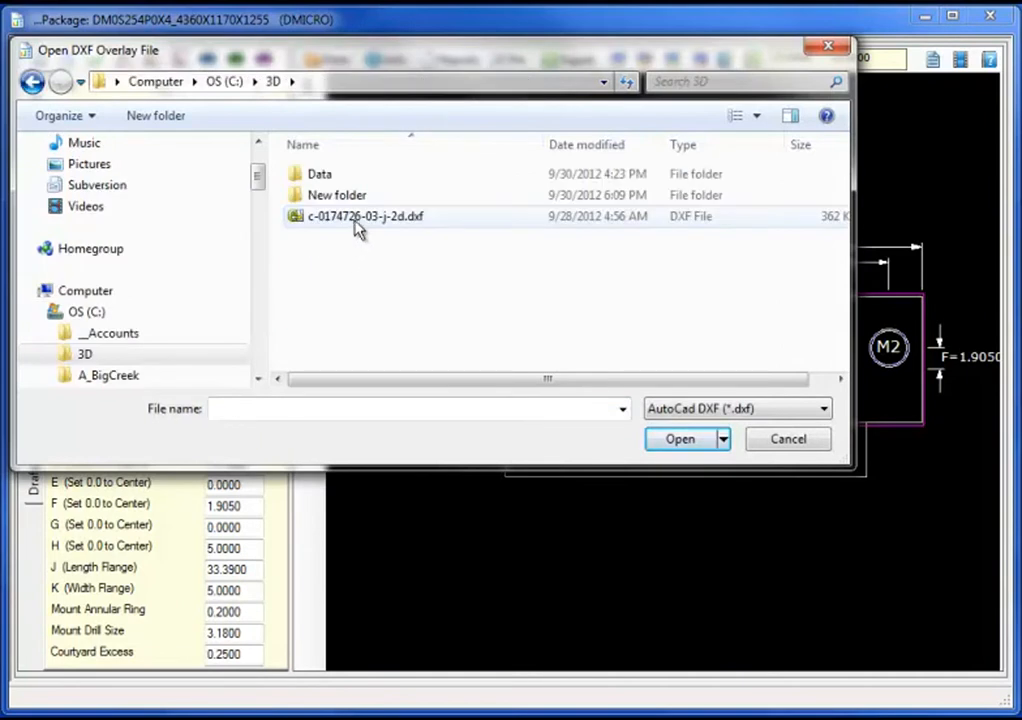
click(358, 226)
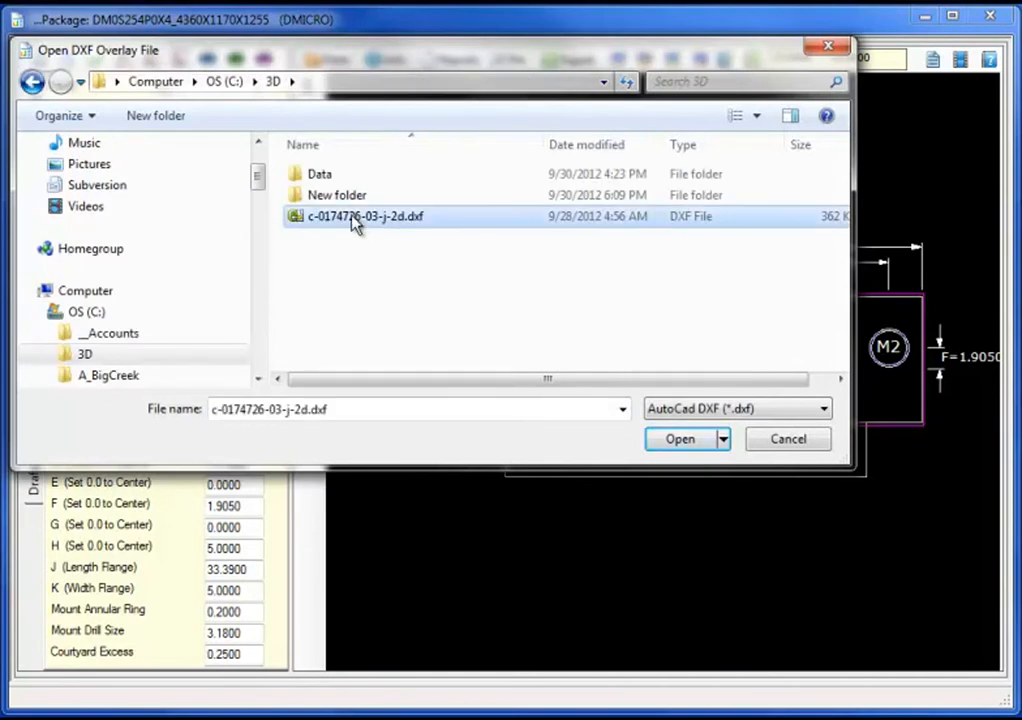
click(679, 440)
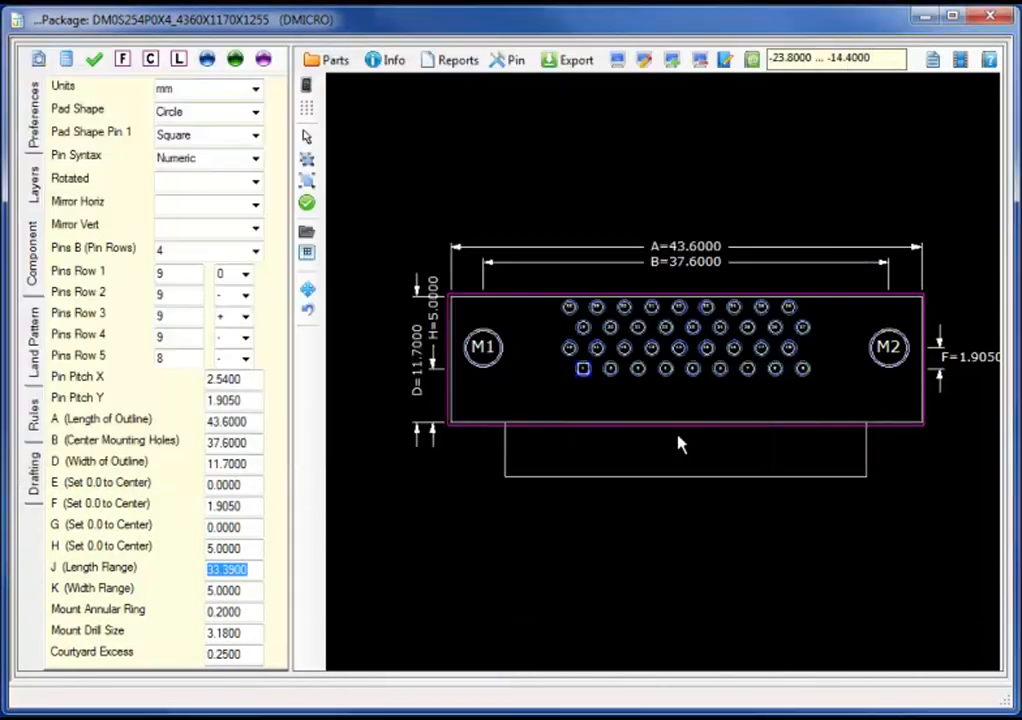
Step: Crop the drawing to the upper-left connector view and put it on Scratch8
click(309, 258)
drag(490, 290, 305, 275)
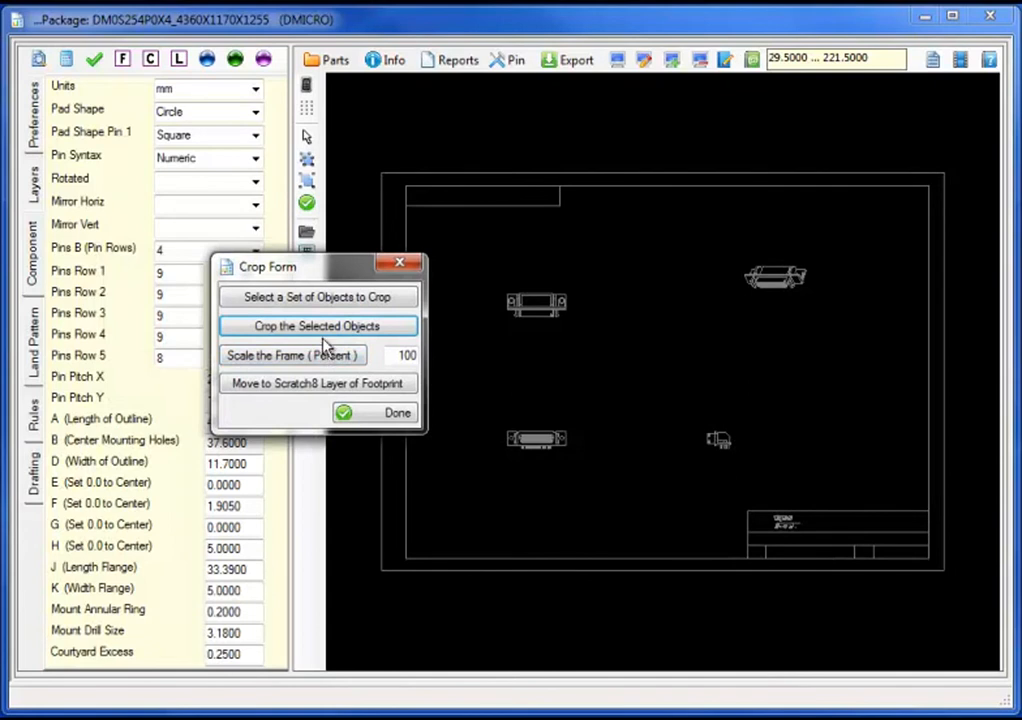
click(324, 300)
drag(491, 278, 574, 328)
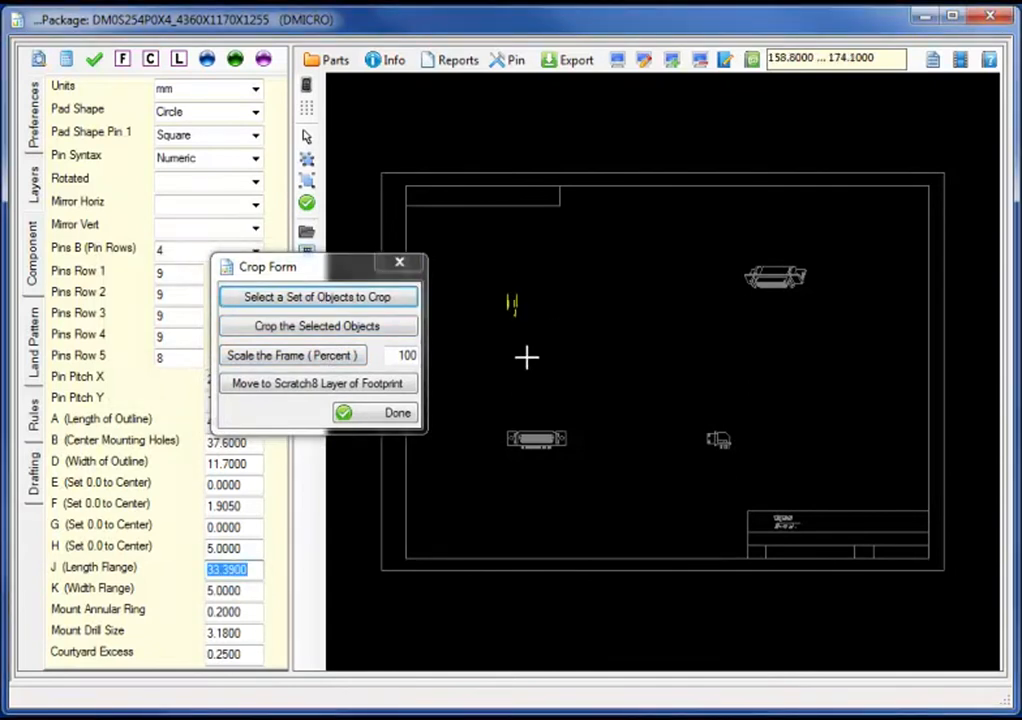
click(386, 336)
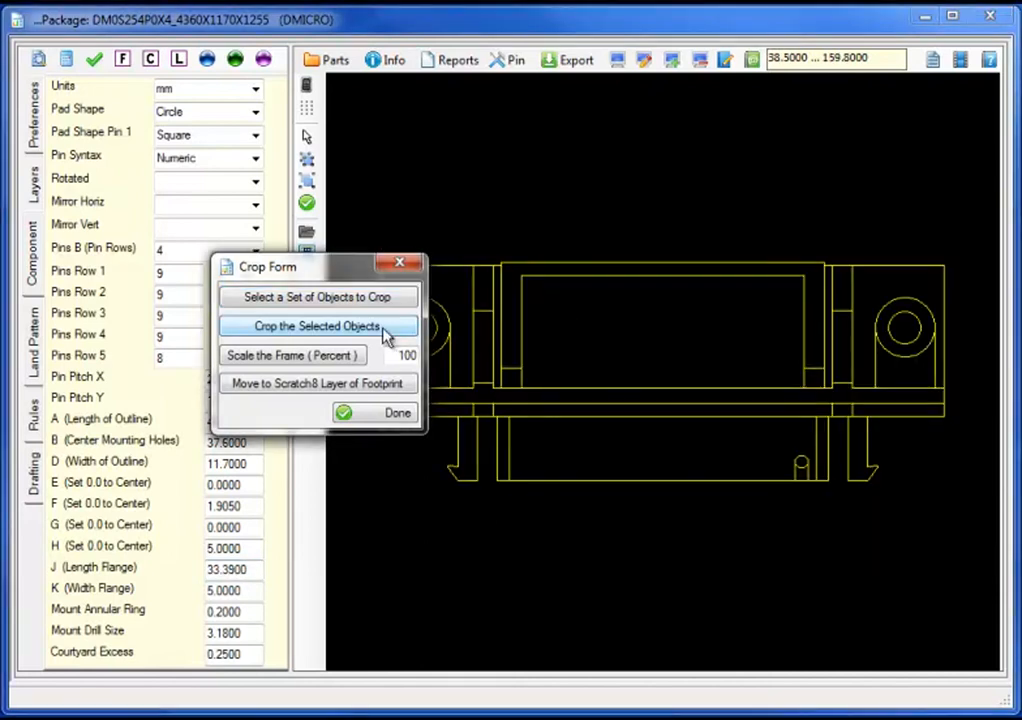
drag(354, 277, 234, 267)
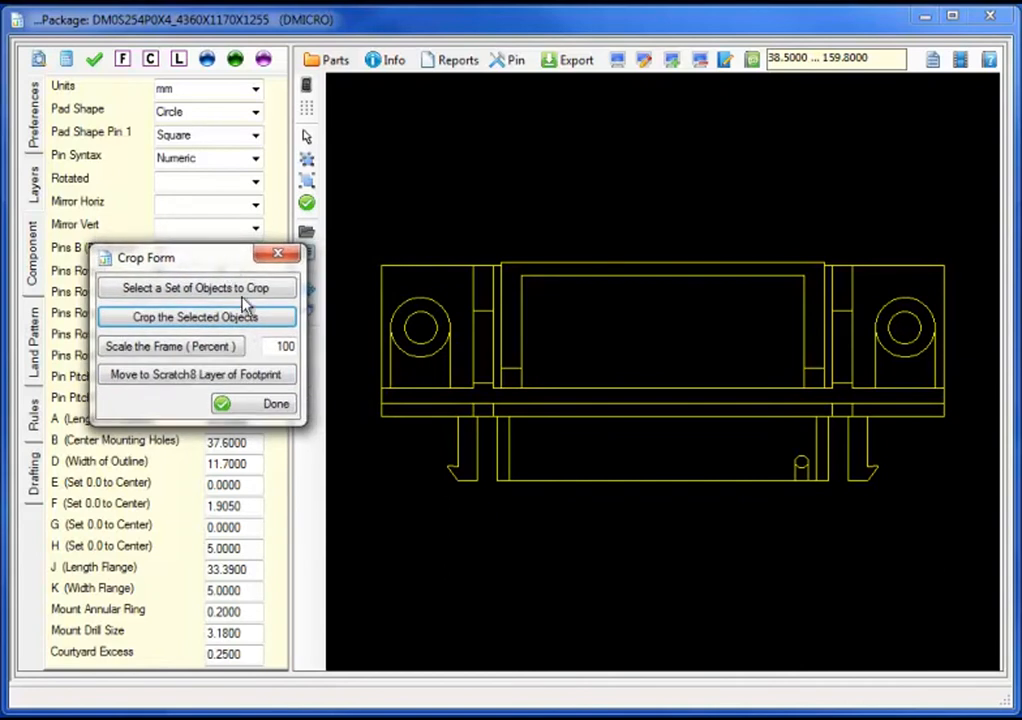
click(238, 388)
click(250, 399)
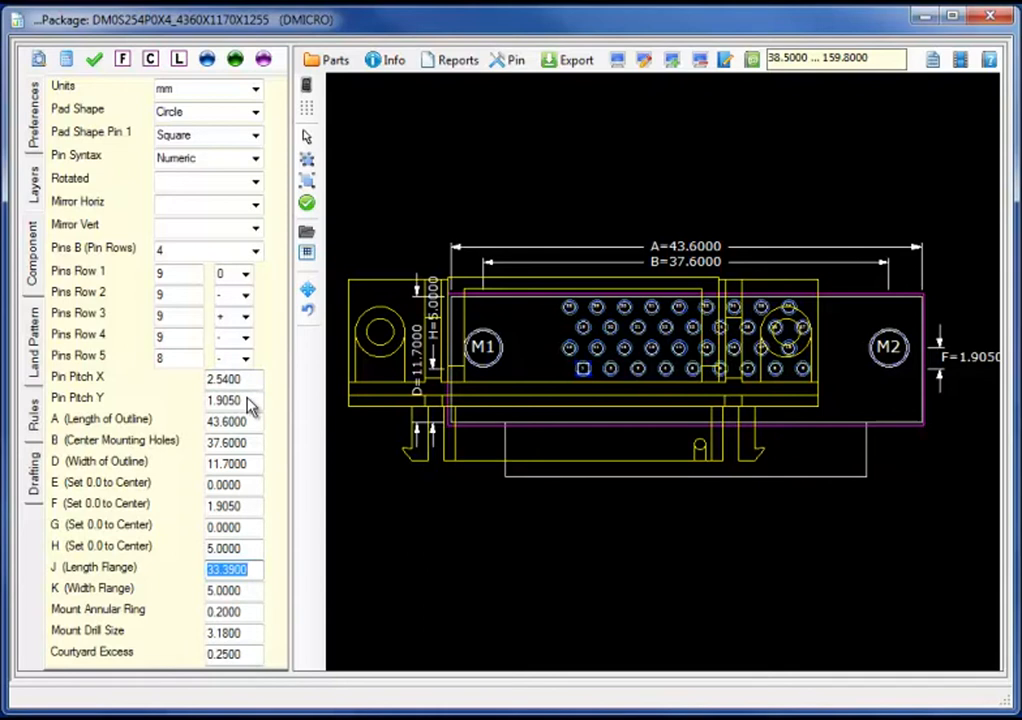
Step: Move the outline at any angle so its left mounting hole lands on M1
click(306, 289)
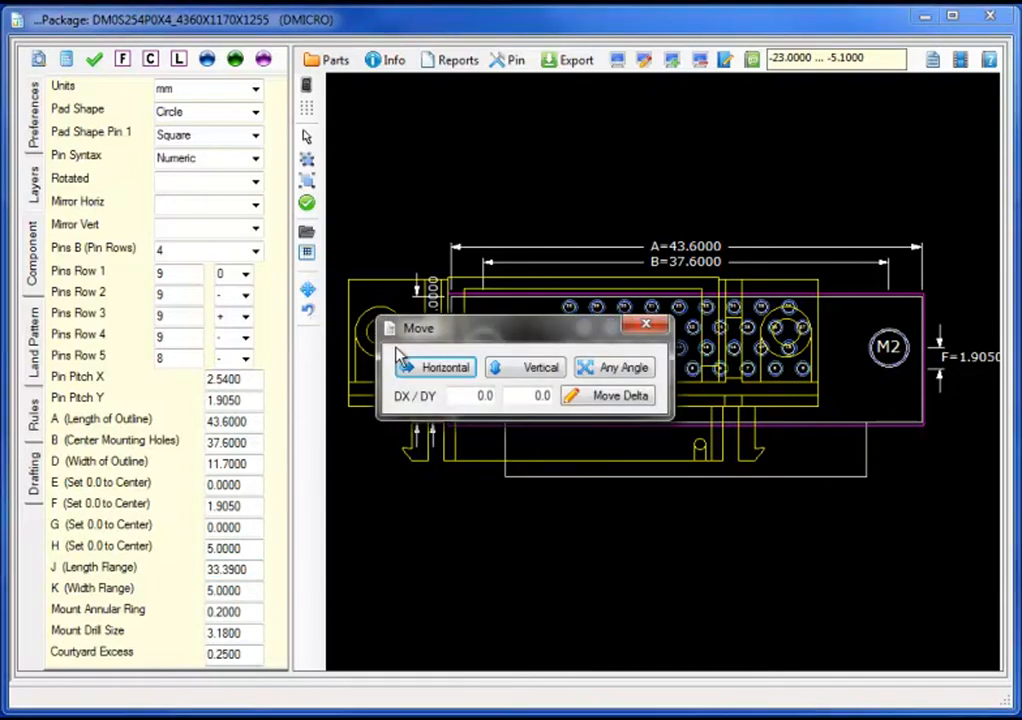
click(588, 368)
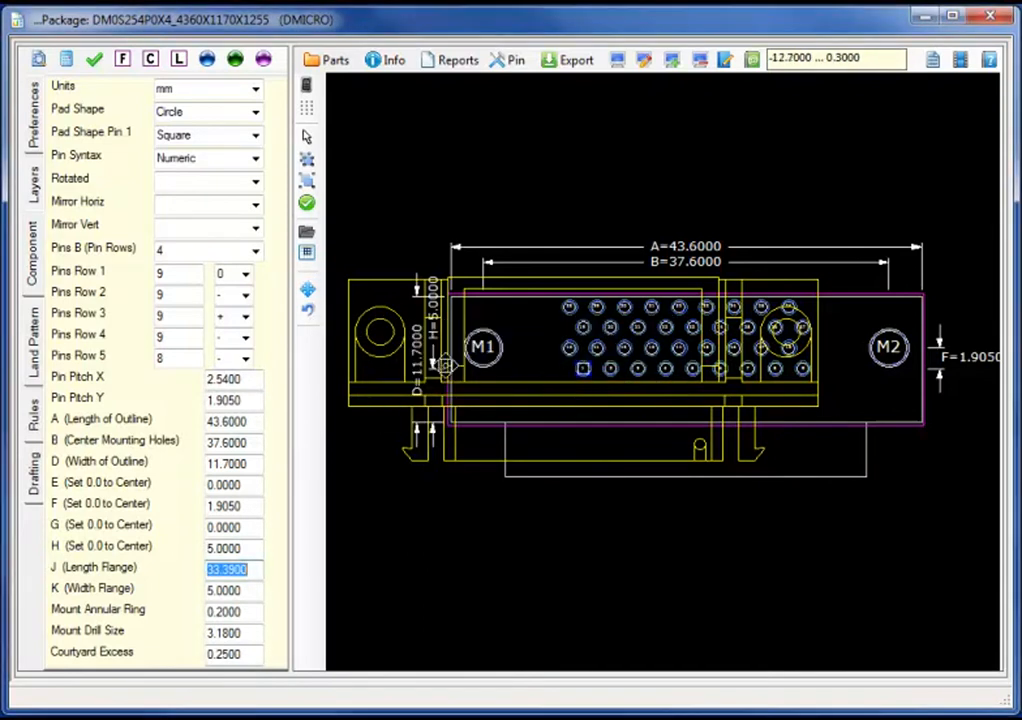
click(380, 331)
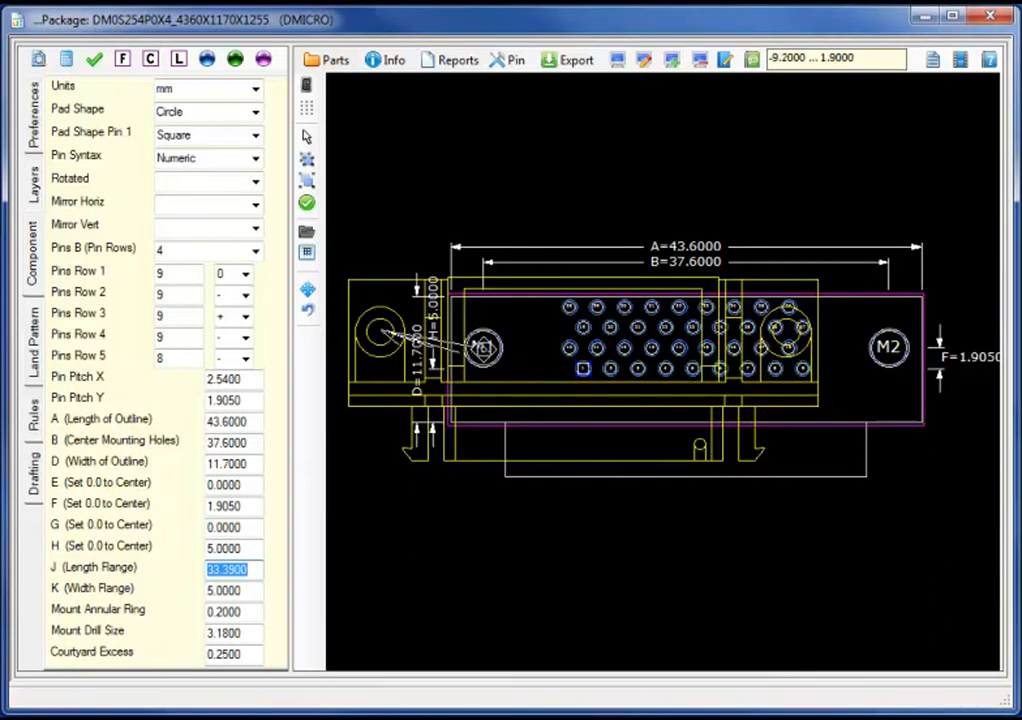
click(484, 347)
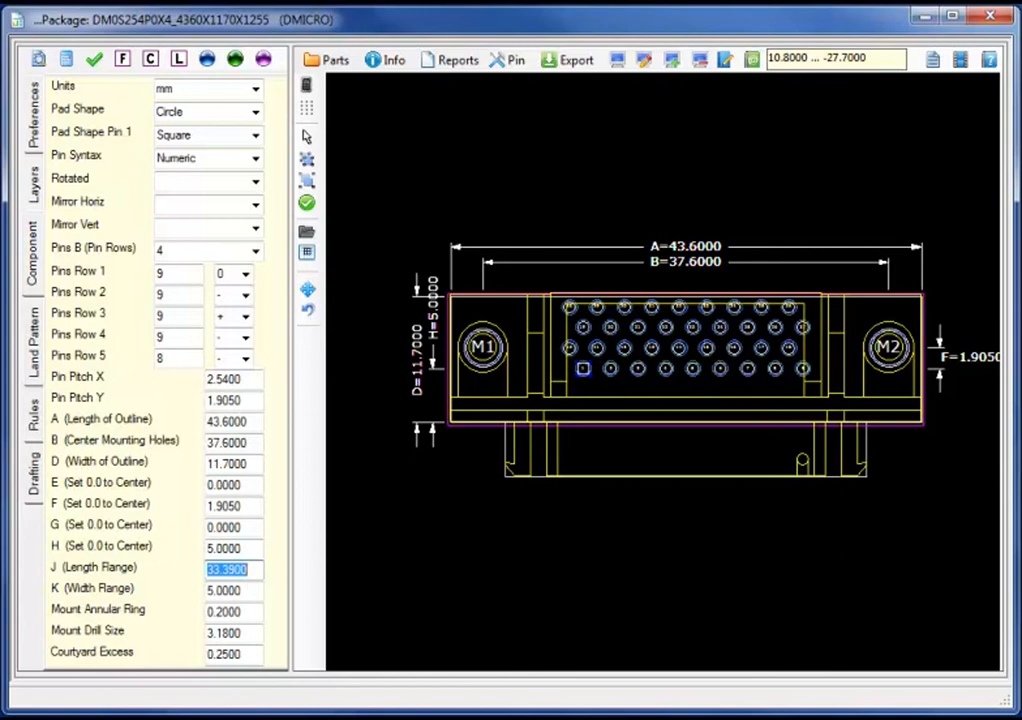
click(307, 235)
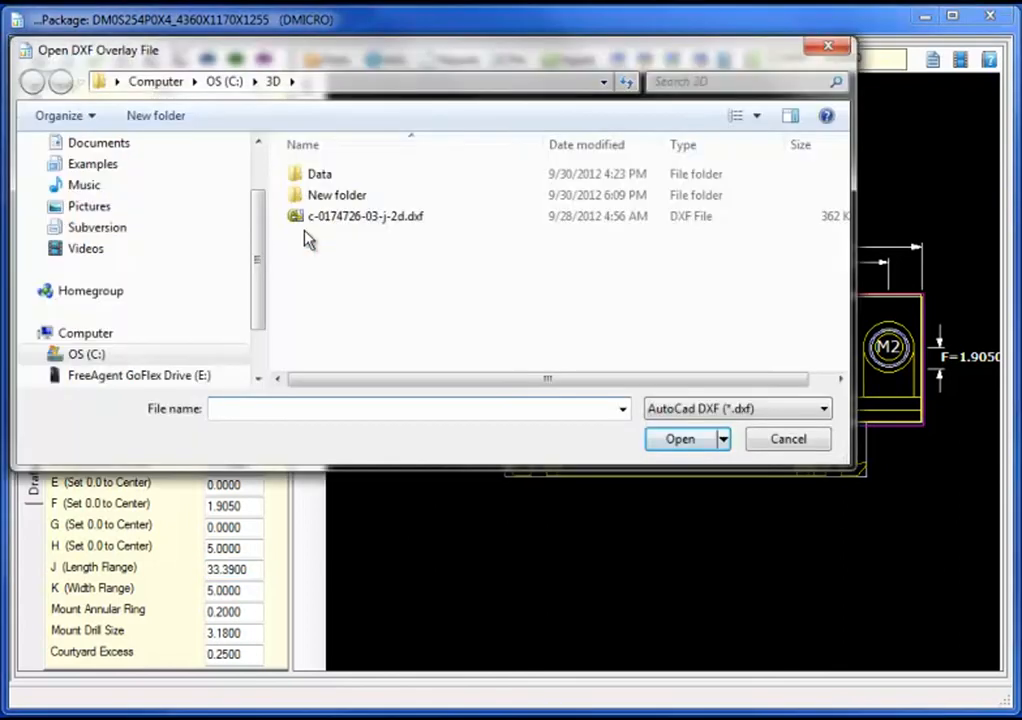
Step: Open the STEP model c-0174726-03-j-3d.stp and rotate it toward its front face
click(730, 409)
click(722, 444)
click(411, 218)
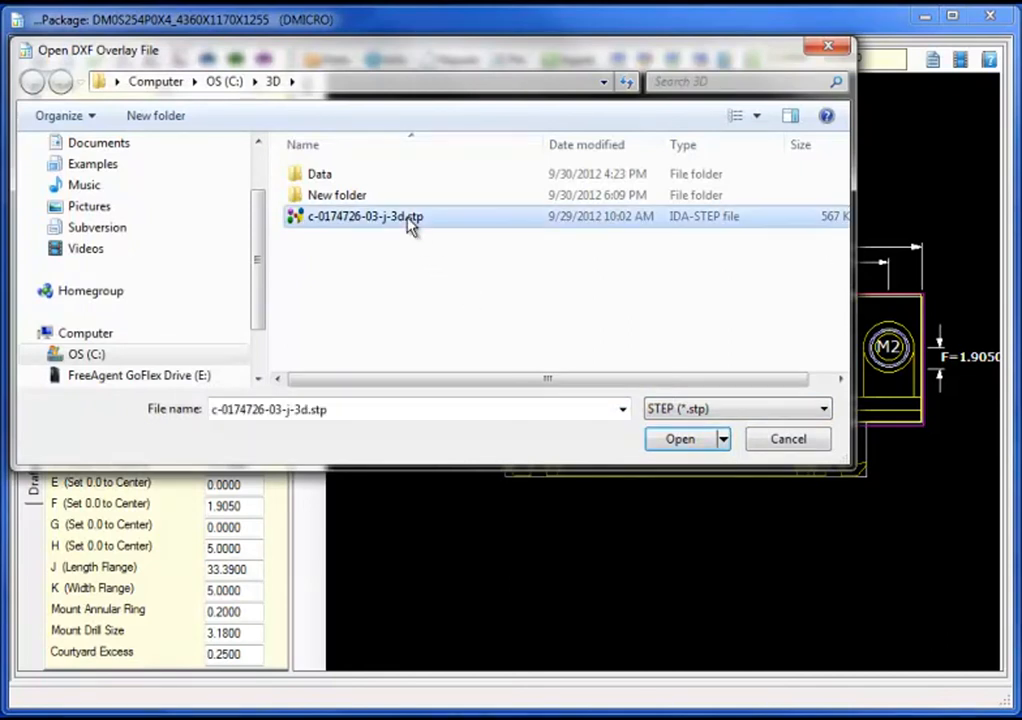
click(668, 440)
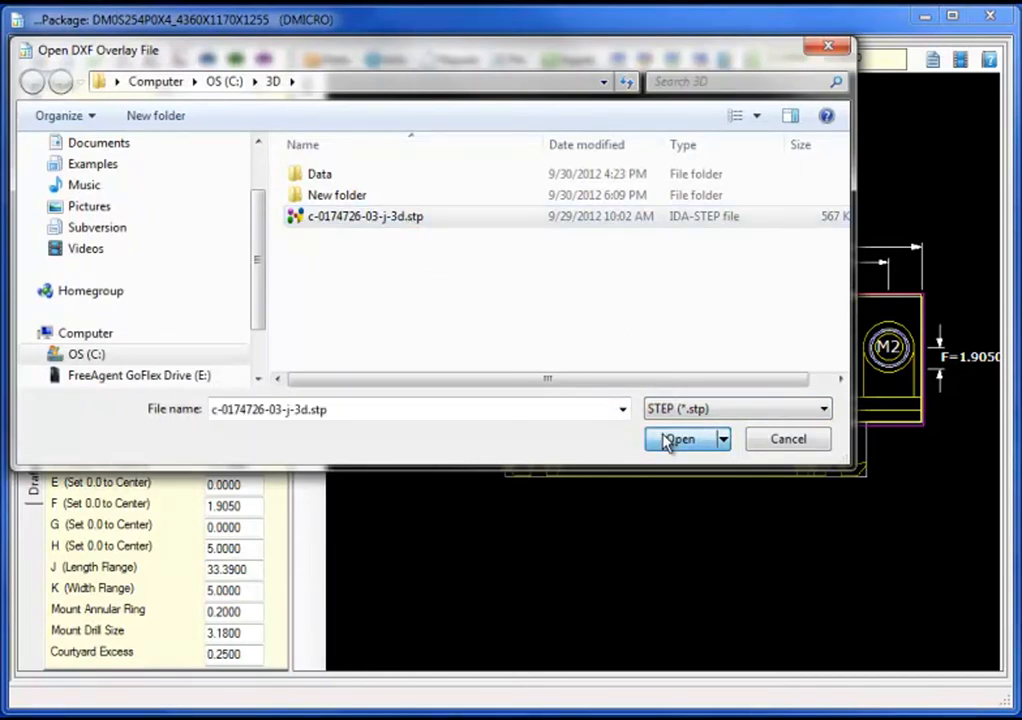
drag(318, 517, 440, 522)
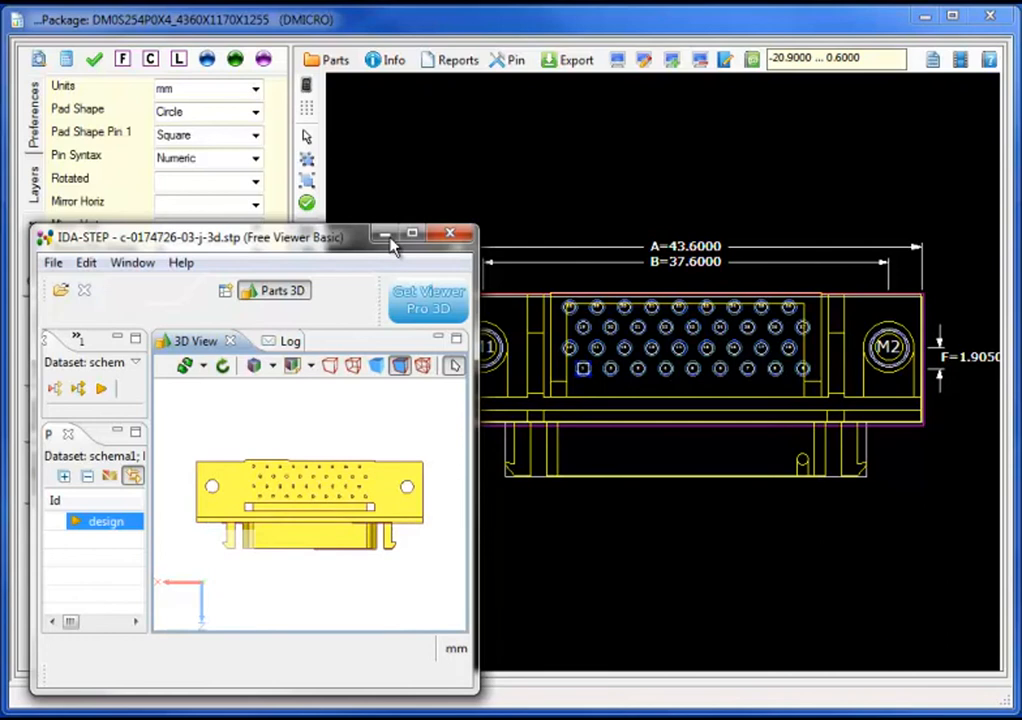
Step: Minimize the IDA-STEP viewer to bring the footprint back into view
click(386, 238)
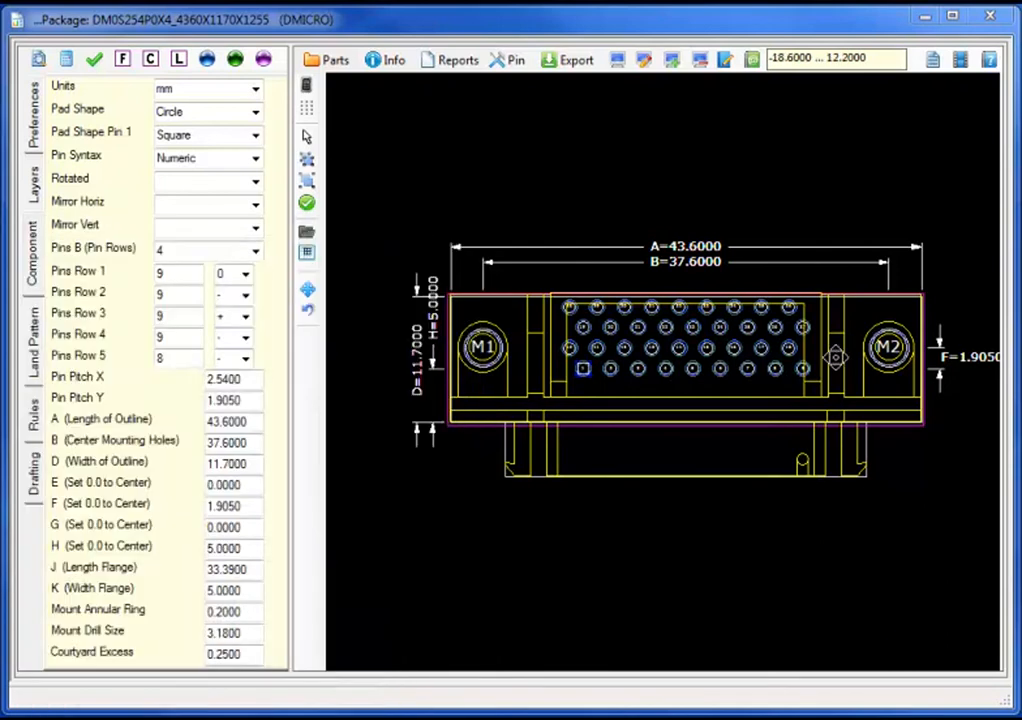
Step: Export the footprint as DM0S254P0X4_4360X1170X1255.dra to OrCAD PCB / Allegro
click(585, 64)
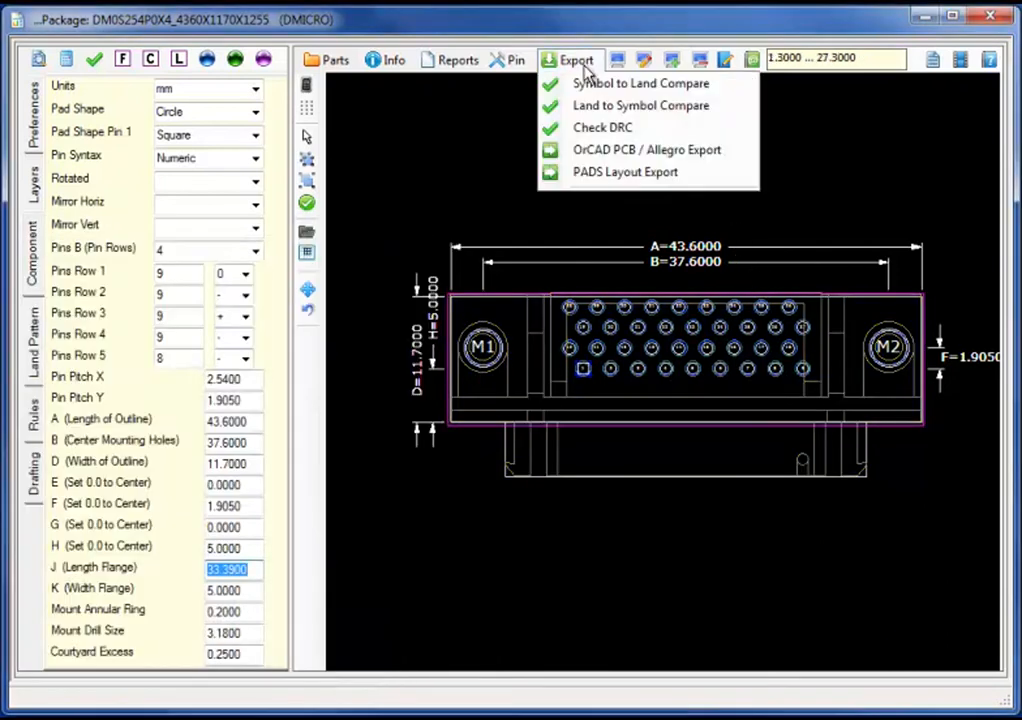
click(603, 152)
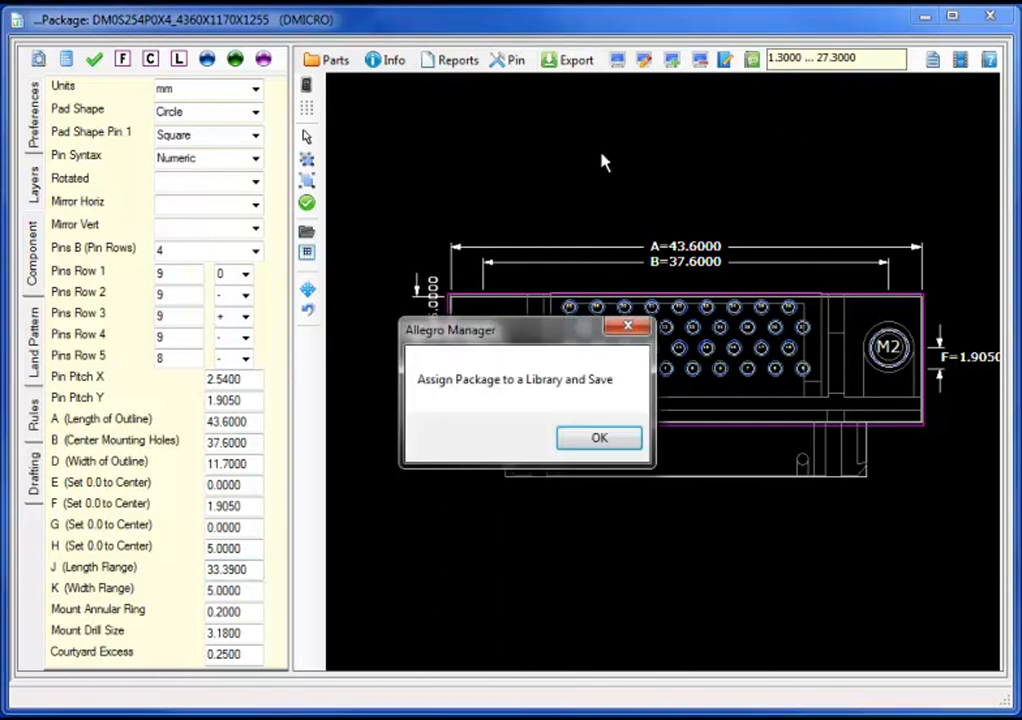
click(598, 438)
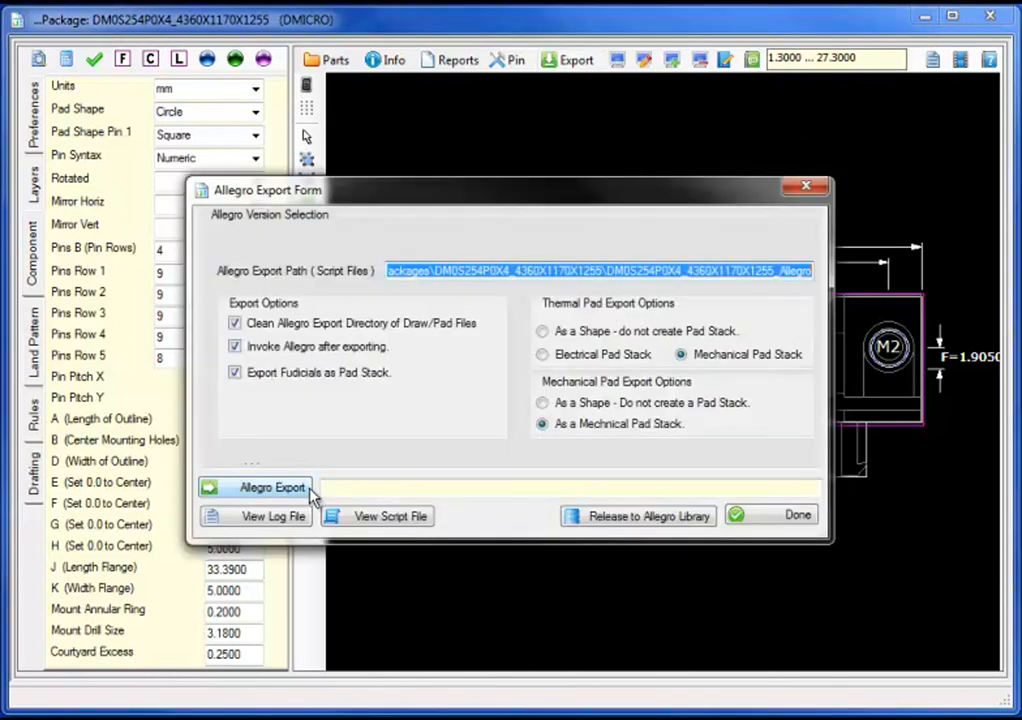
click(306, 490)
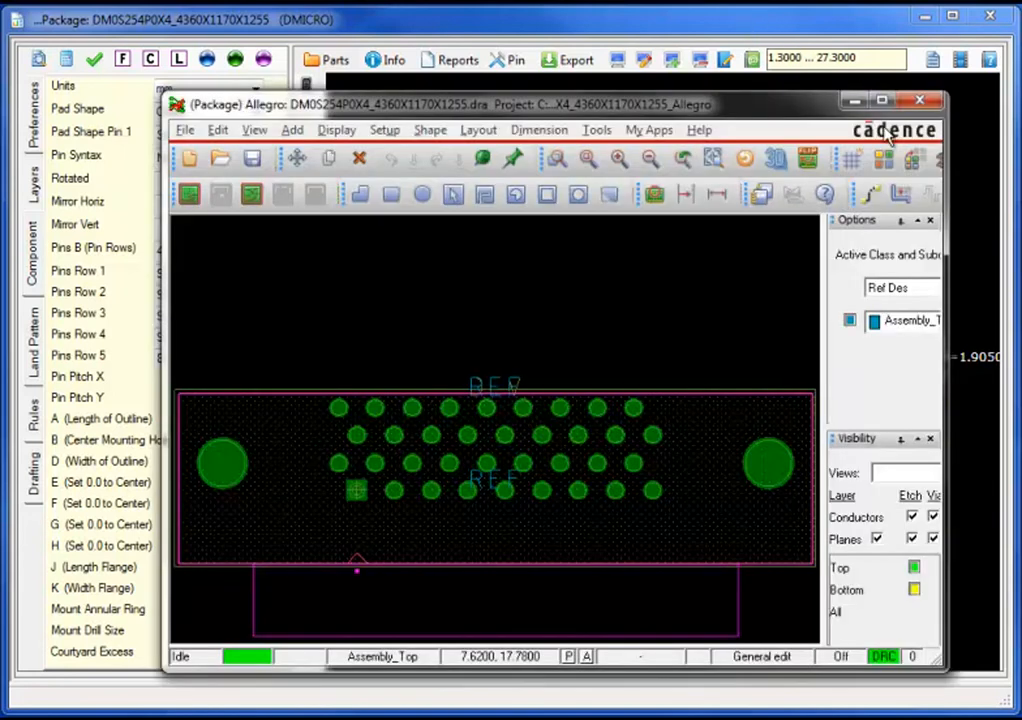
Step: Bring up the Tools > Padstack choices to reach Modify Design Padstack
click(600, 132)
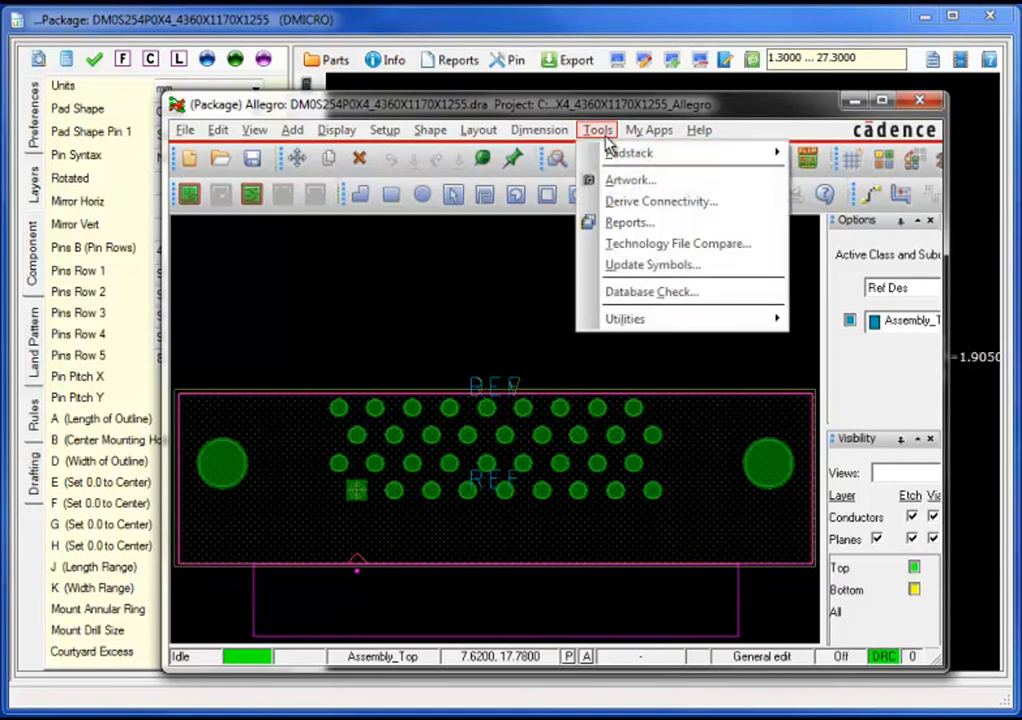
mouse_move(617, 158)
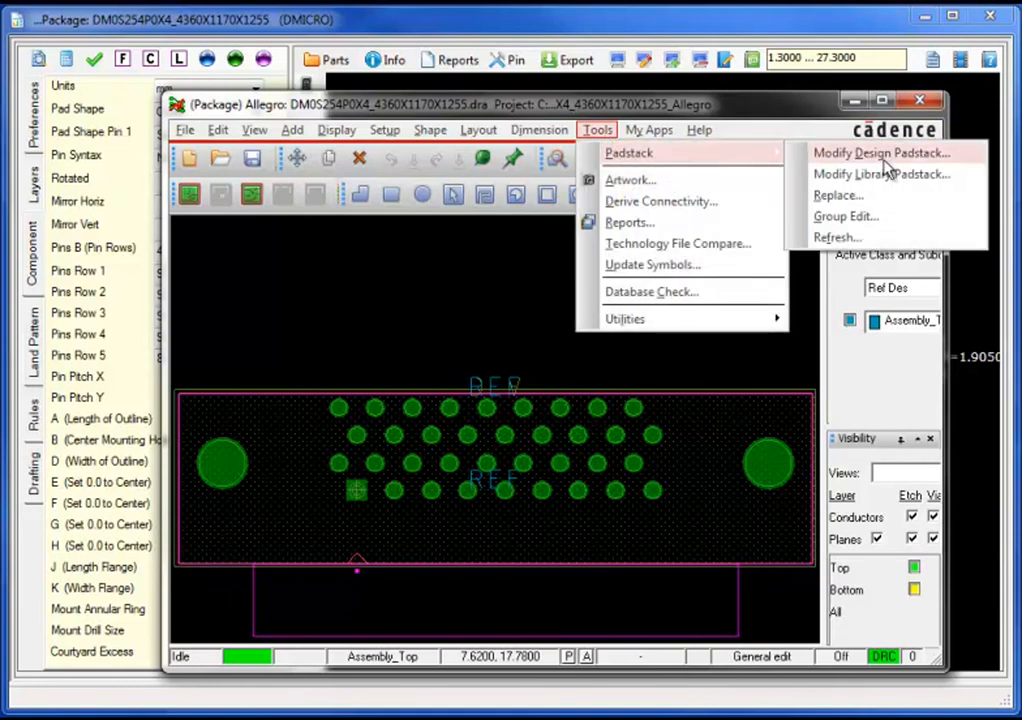